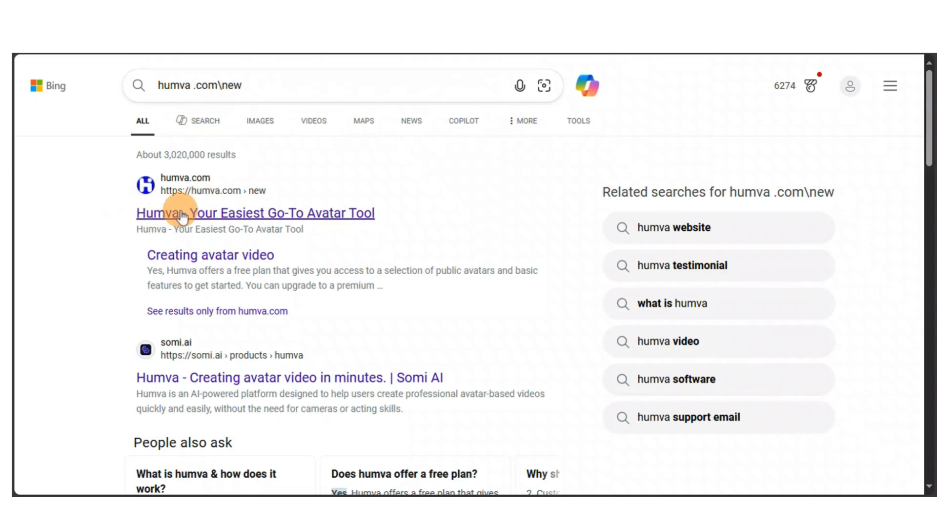
Open Humva from the search results and show the custom voices in its voice library
click(168, 180)
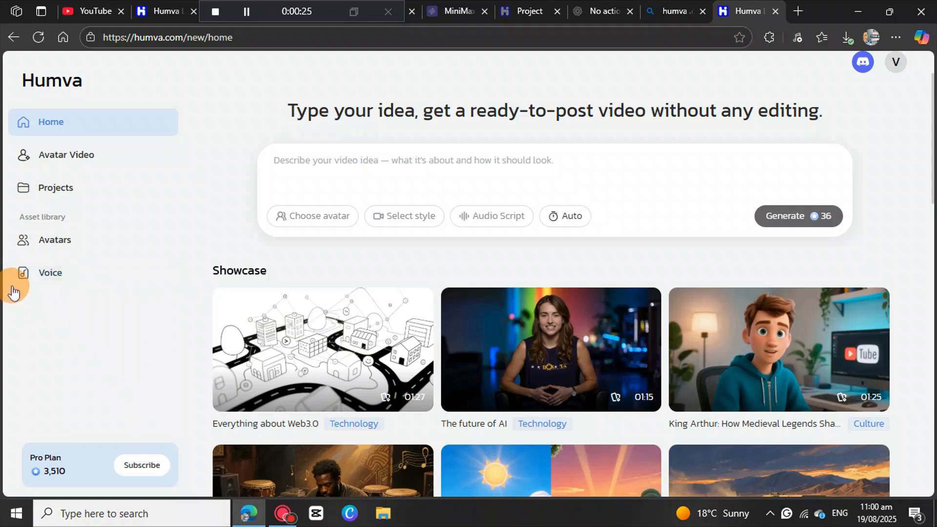
click(62, 283)
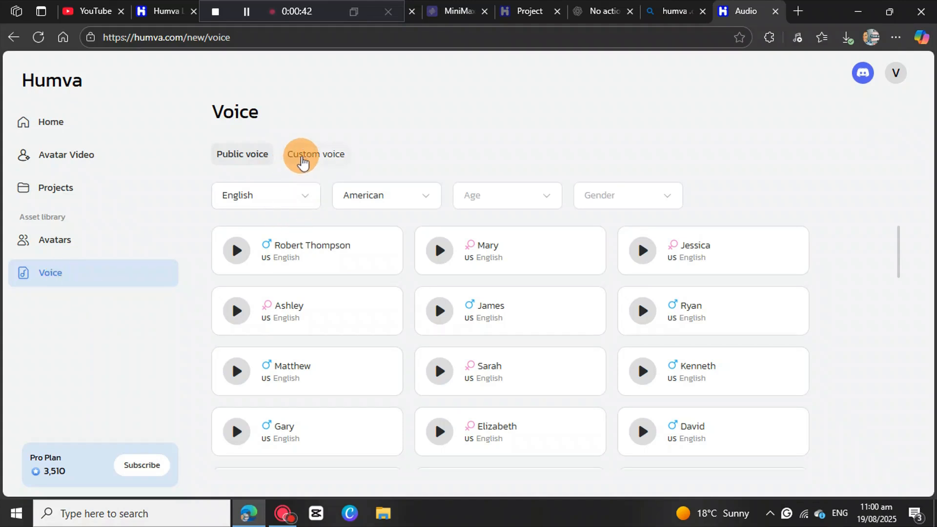
click(312, 160)
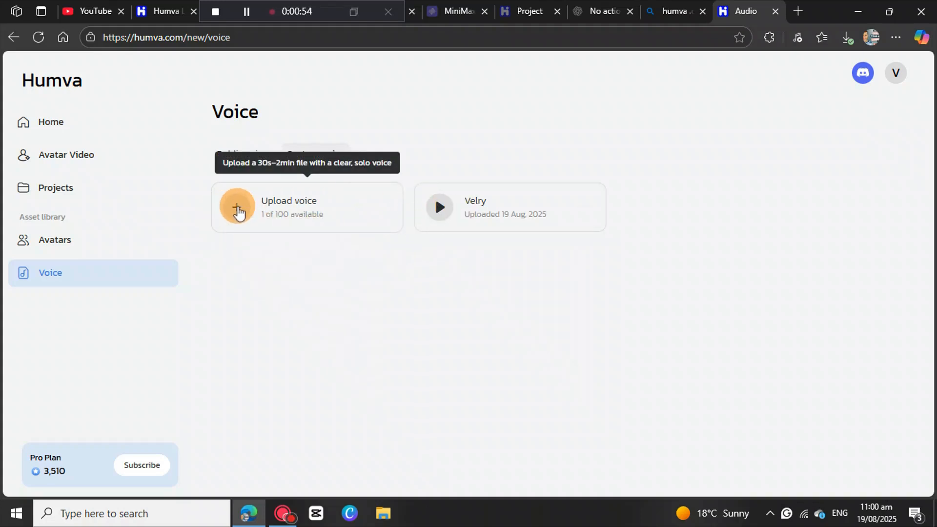
click(238, 209)
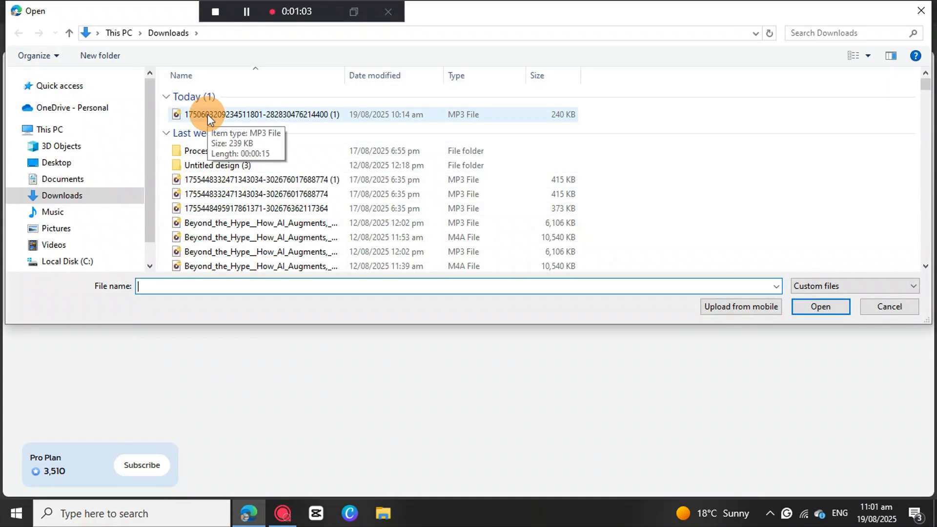
click(203, 113)
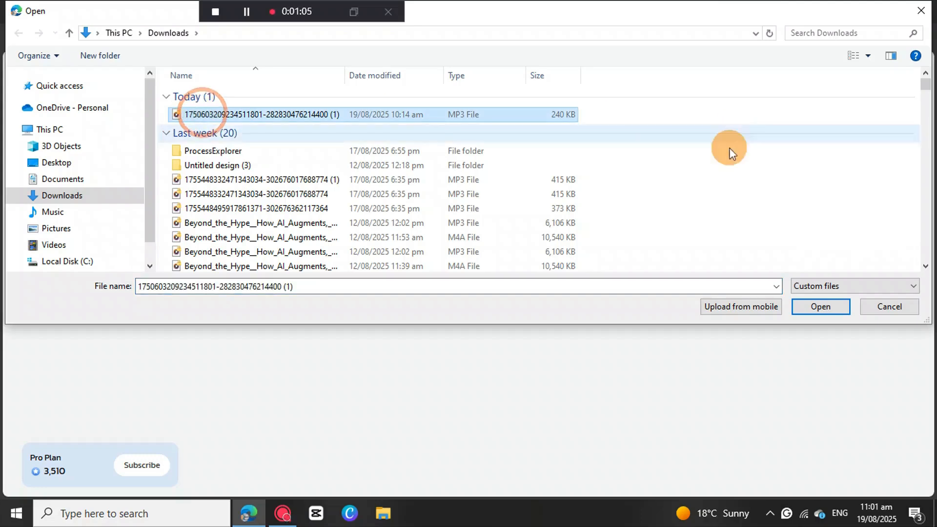
click(817, 306)
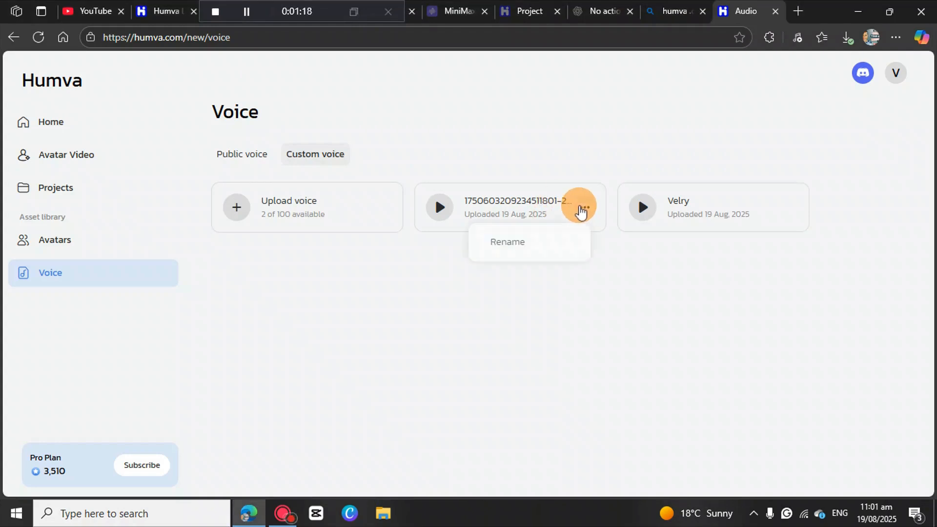
Rename the newly uploaded custom voice, replacing its file name with the speaker's first name, and save it
click(584, 209)
click(521, 243)
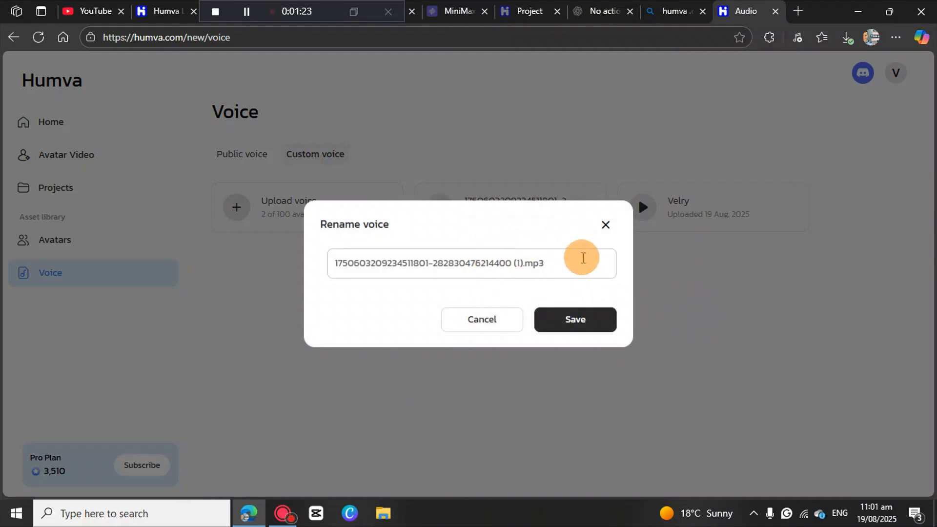
click(570, 262)
key(BackSpace)
key(BackSpace)
key(BackSpace)
key(BackSpace)
key(BackSpace)
key(BackSpace)
key(BackSpace)
key(BackSpace)
key(BackSpace)
key(BackSpace)
key(BackSpace)
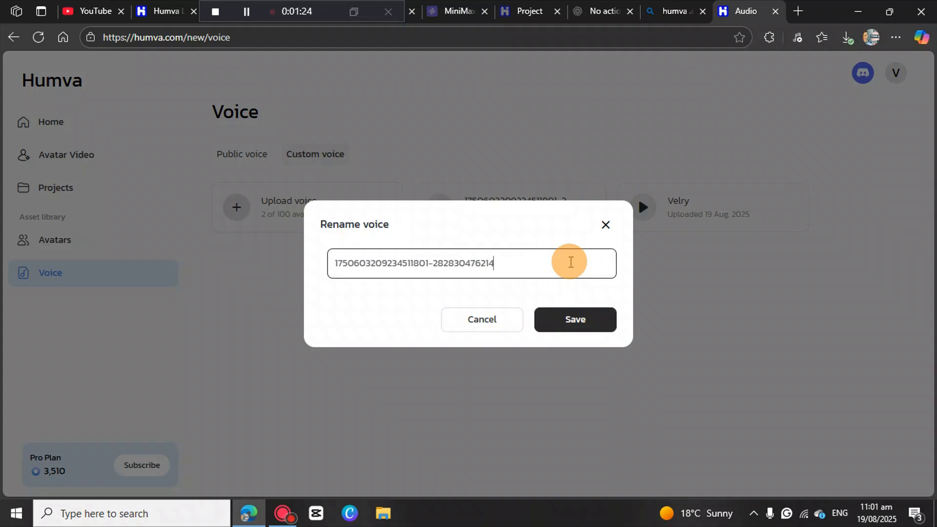
key(BackSpace)
key(BackSpace)
key(BackSpace)
key(BackSpace)
key(BackSpace)
key(BackSpace)
key(BackSpace)
key(BackSpace)
key(BackSpace)
key(BackSpace)
key(BackSpace)
key(BackSpace)
key(BackSpace)
key(BackSpace)
key(BackSpace)
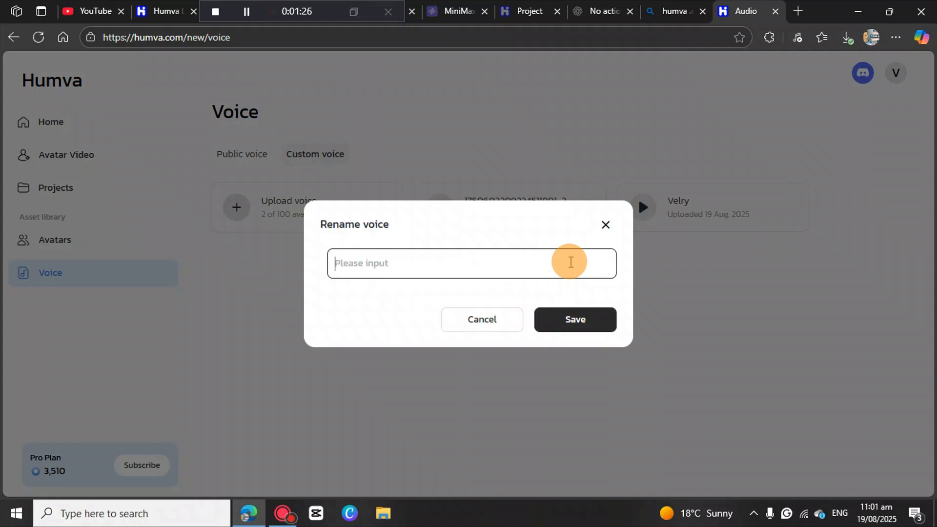
text(T)
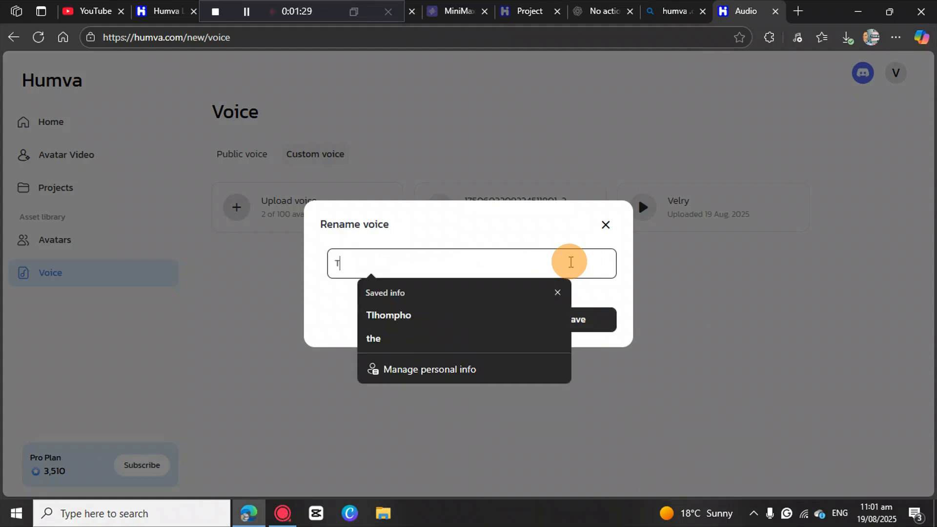
text(lhompho)
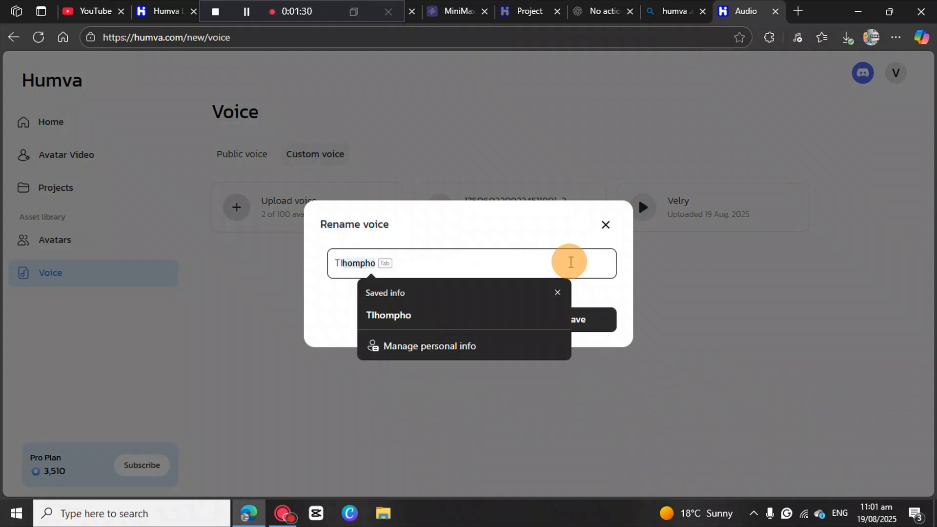
click(580, 319)
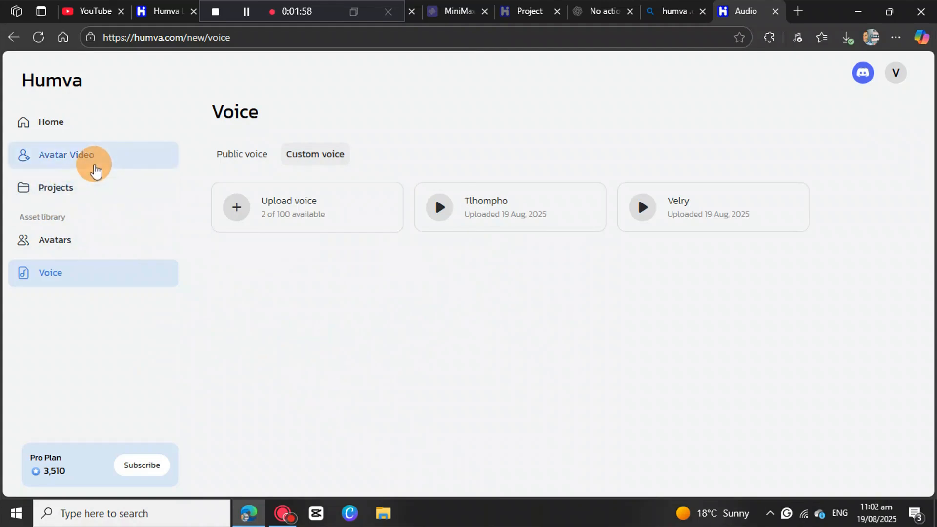
Start a new custom avatar for avatar videos, using the Reference image method
click(65, 164)
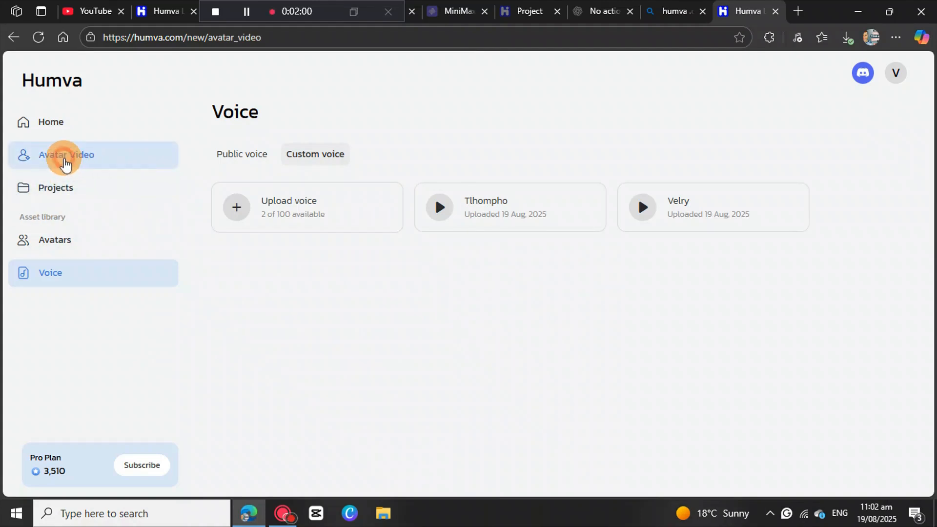
scroll(303, 441, down, 2)
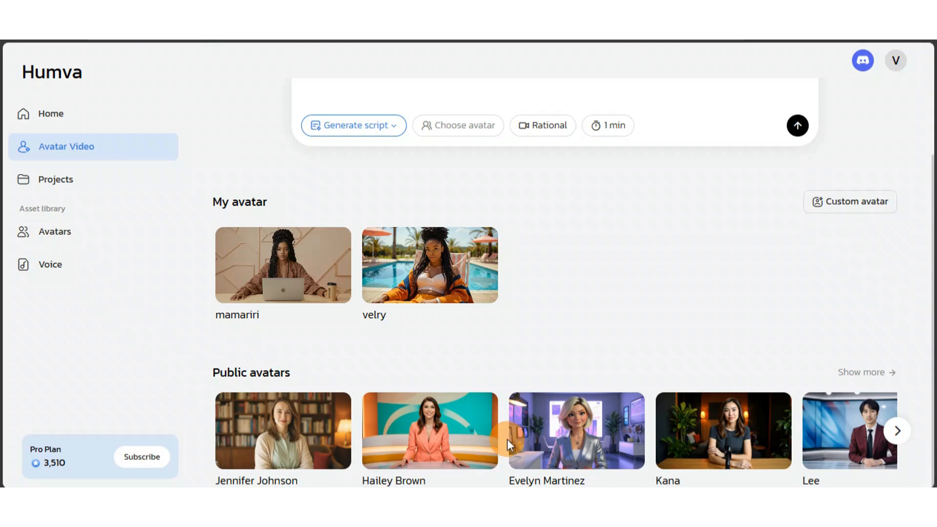
mouse_move(431, 404)
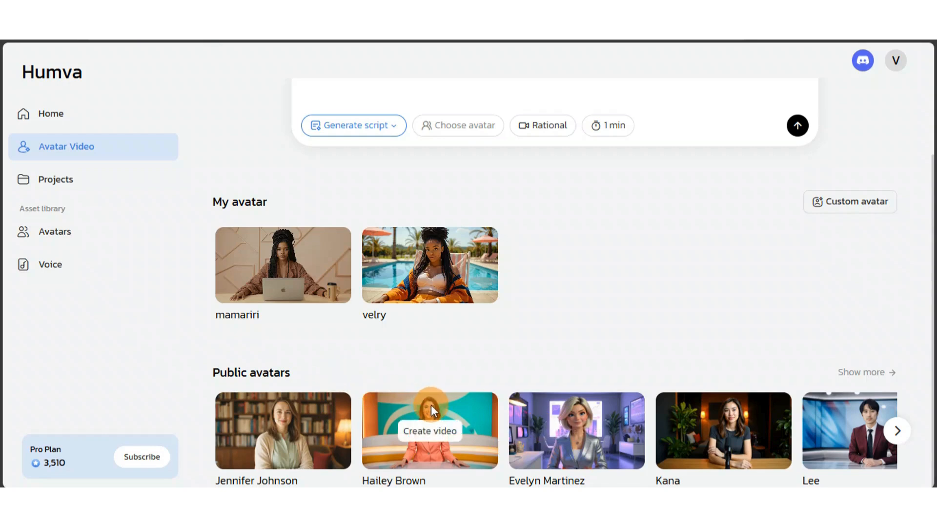
click(833, 203)
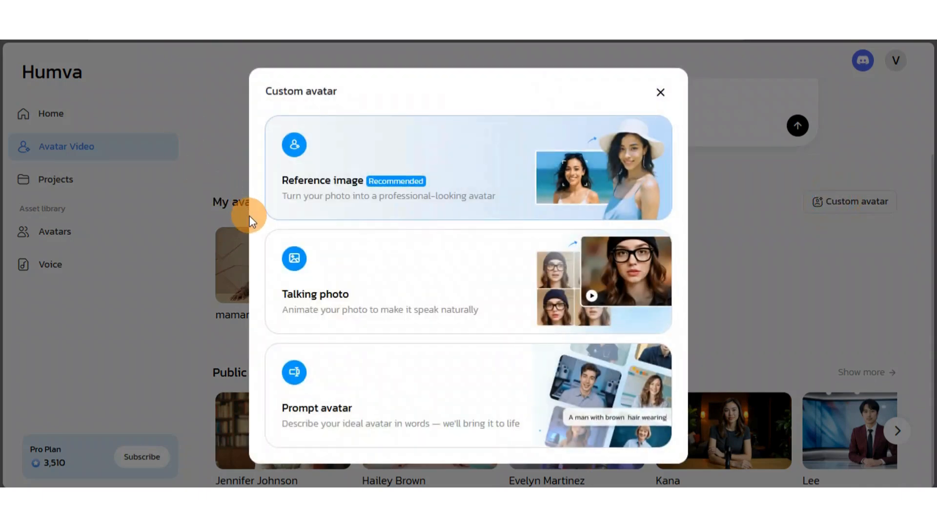
click(451, 179)
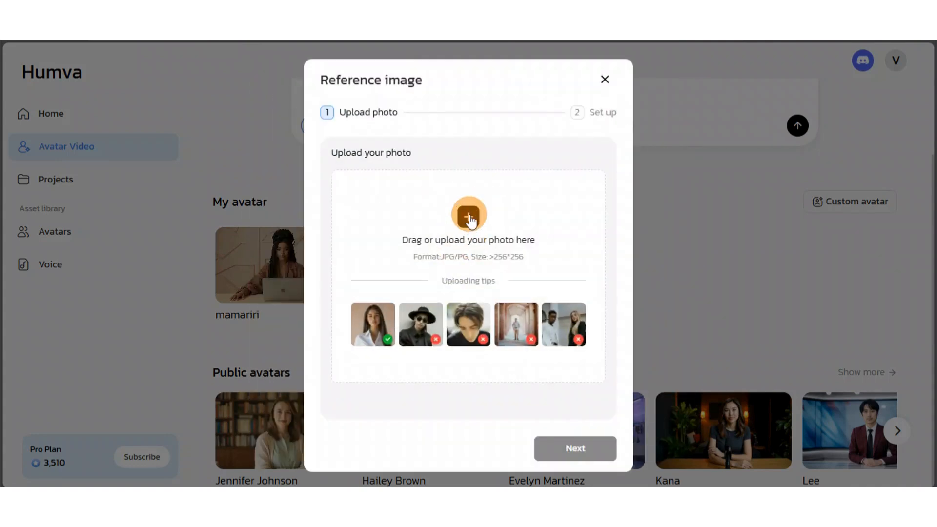
Upload the image Made with FlexClip AI-2025-08-04T130145 as the reference photo and continue to the avatar setup
click(468, 214)
scroll(235, 144, up, 10)
scroll(203, 205, down, 5)
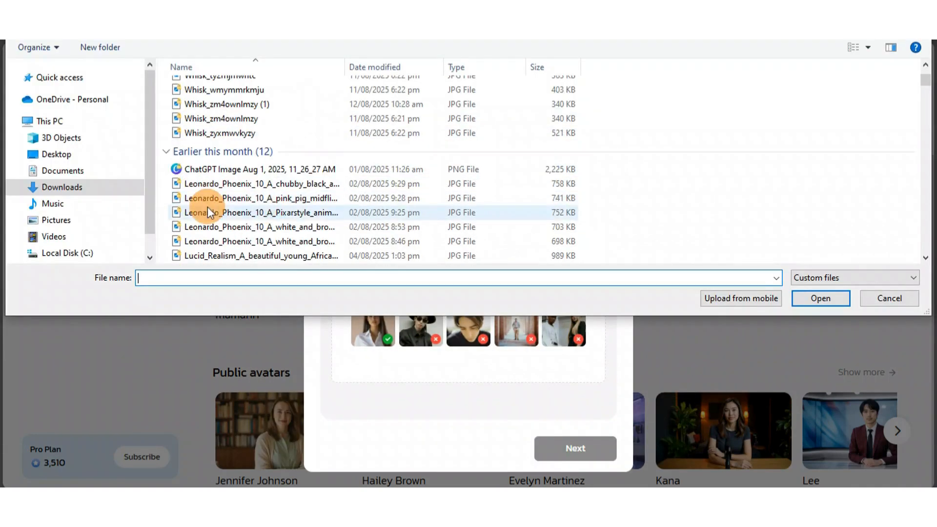
scroll(213, 206, down, 3)
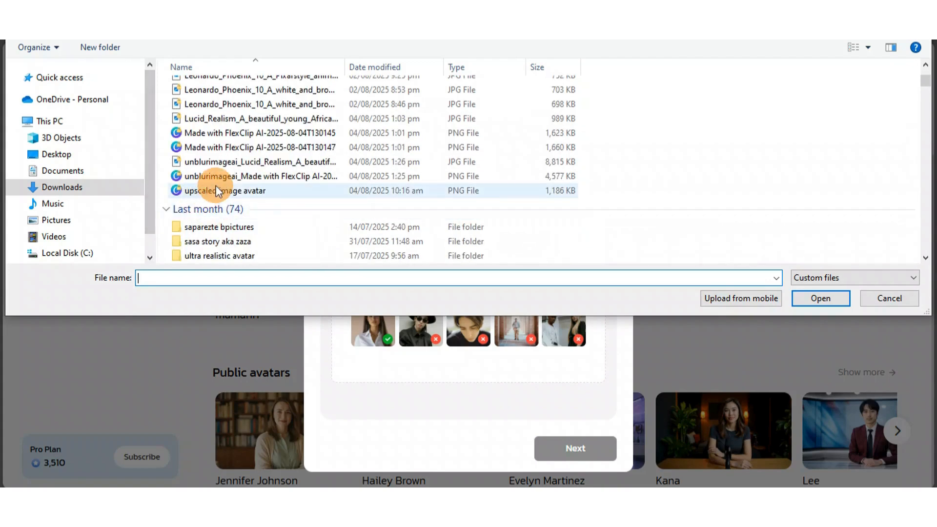
scroll(215, 201, down, 3)
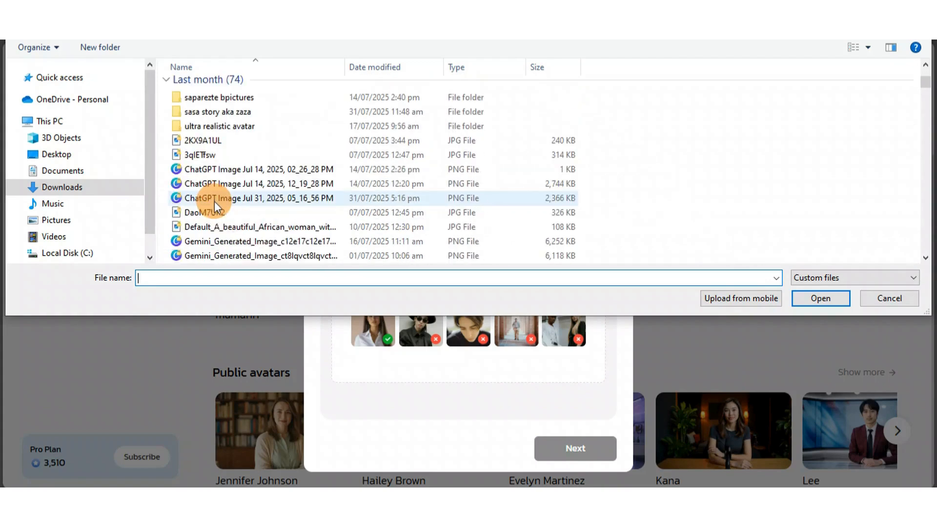
scroll(213, 201, down, 6)
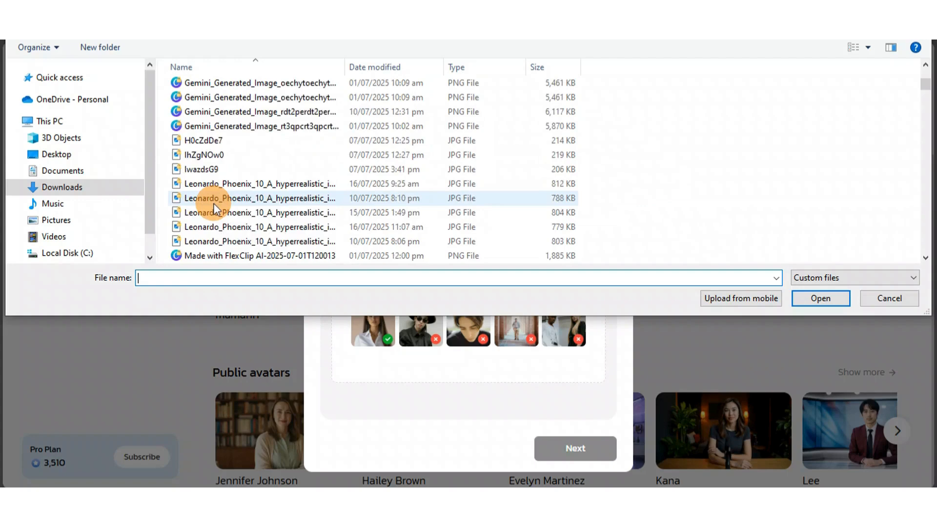
scroll(213, 203, up, 10)
click(227, 184)
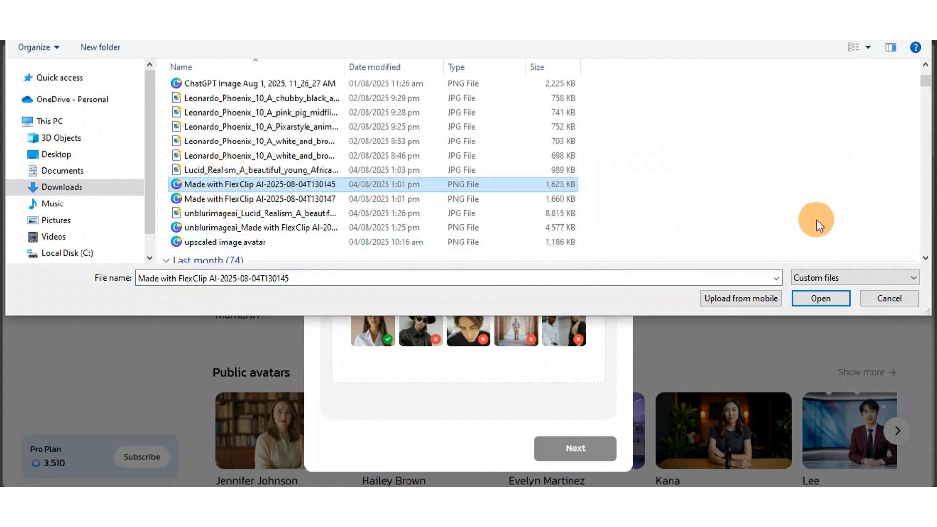
click(820, 298)
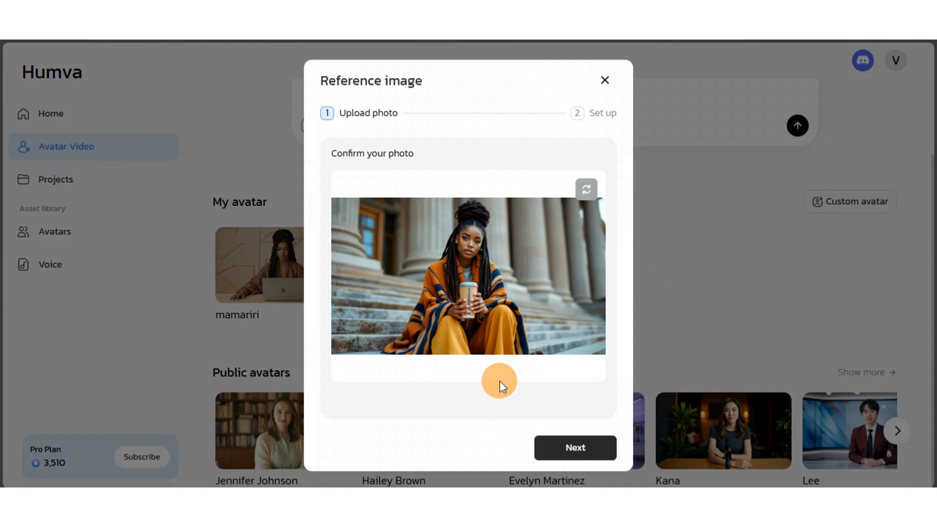
click(586, 451)
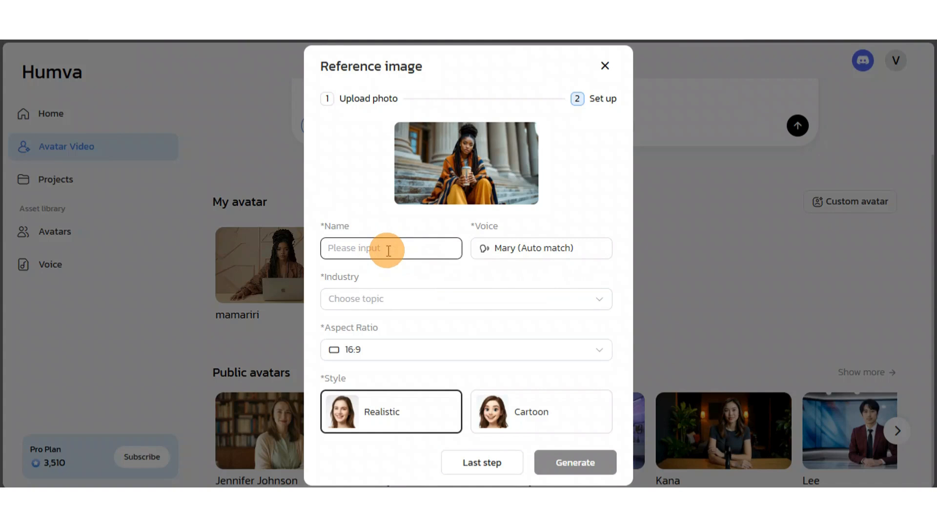
Enter the avatar's name, preview the newly uploaded custom voice and assign it to the avatar
text(Barbara)
click(487, 250)
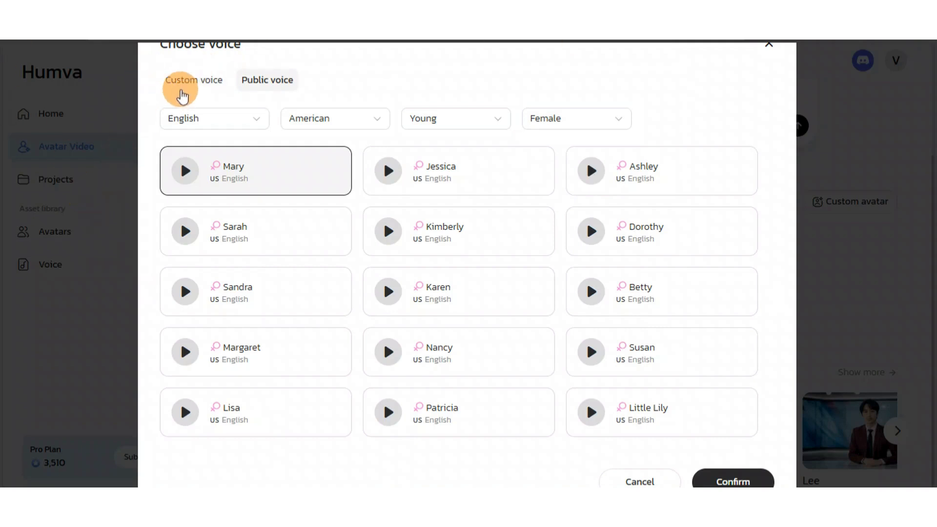
click(179, 83)
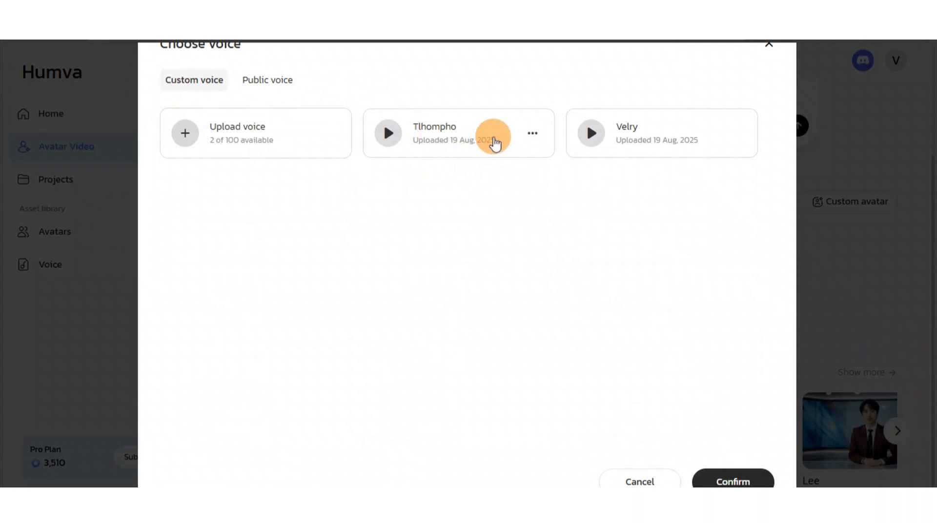
click(534, 138)
click(390, 133)
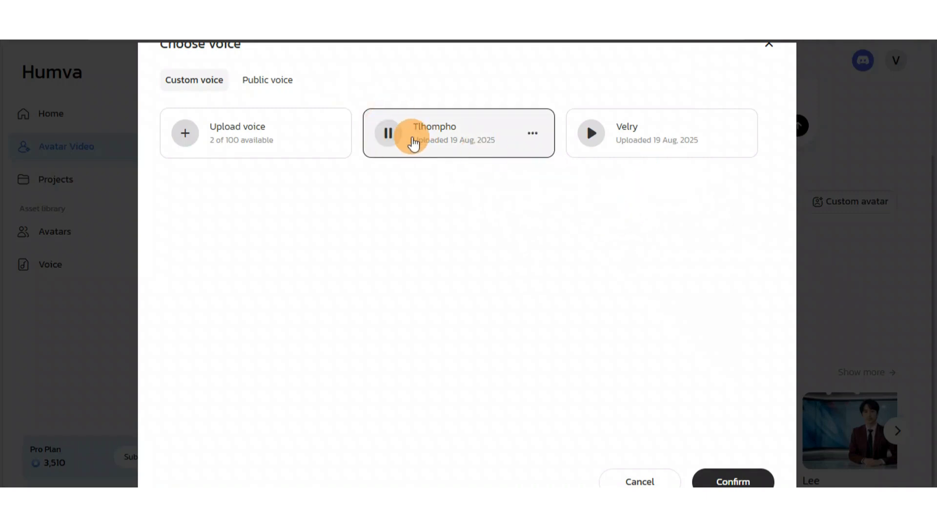
click(394, 137)
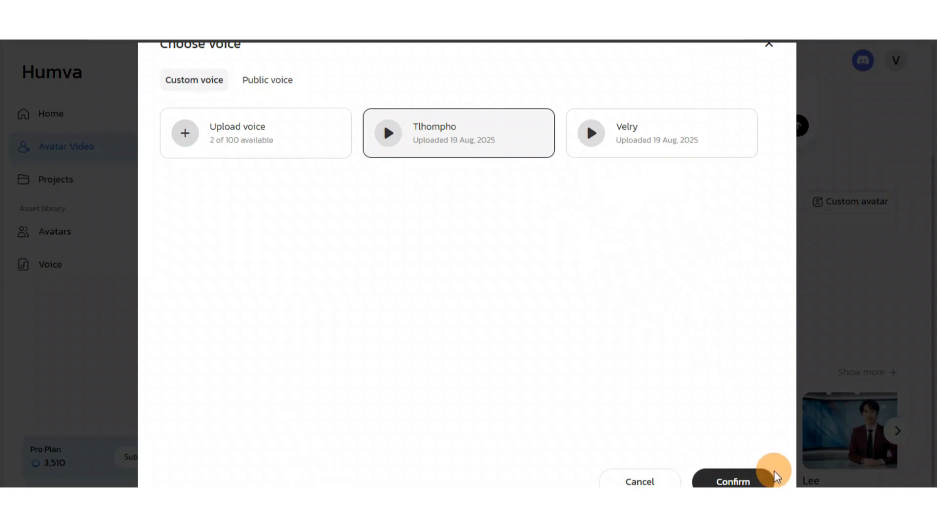
click(756, 483)
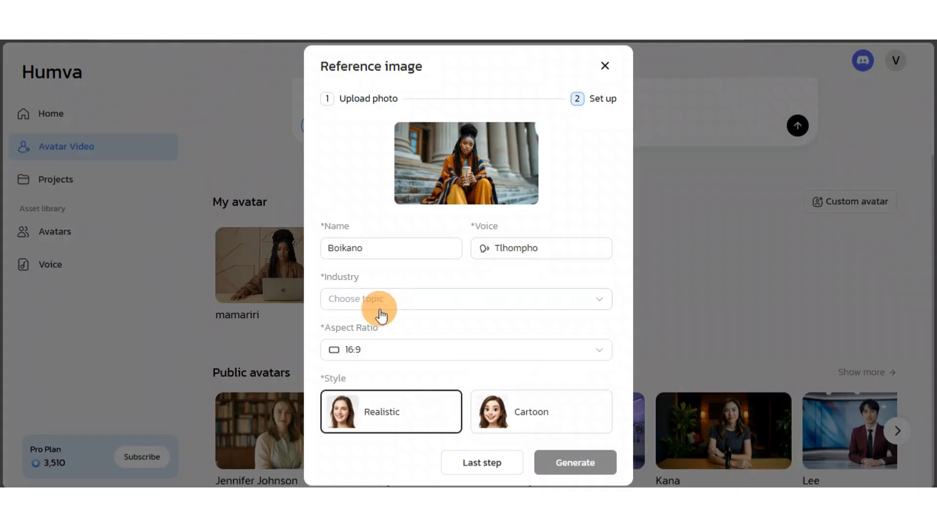
Set the avatar's industry to Glamour and generate the candidate photos
click(600, 306)
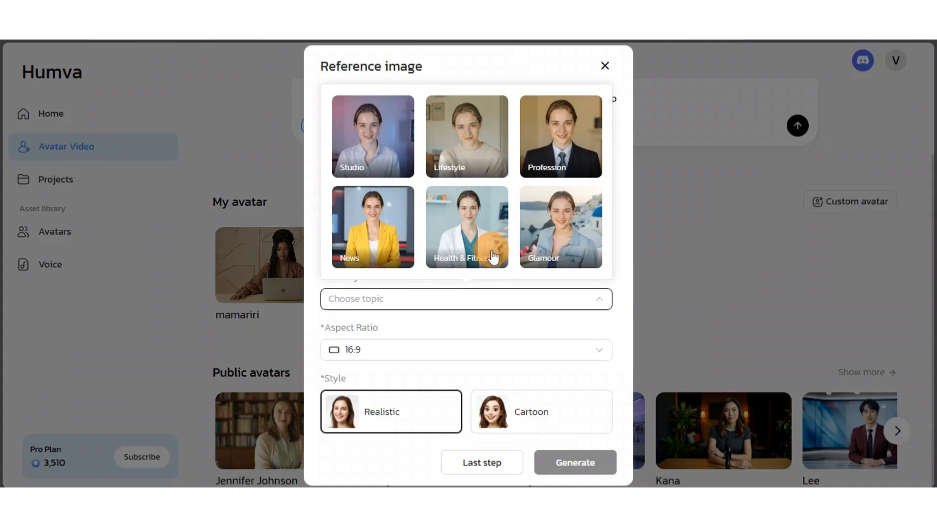
click(572, 233)
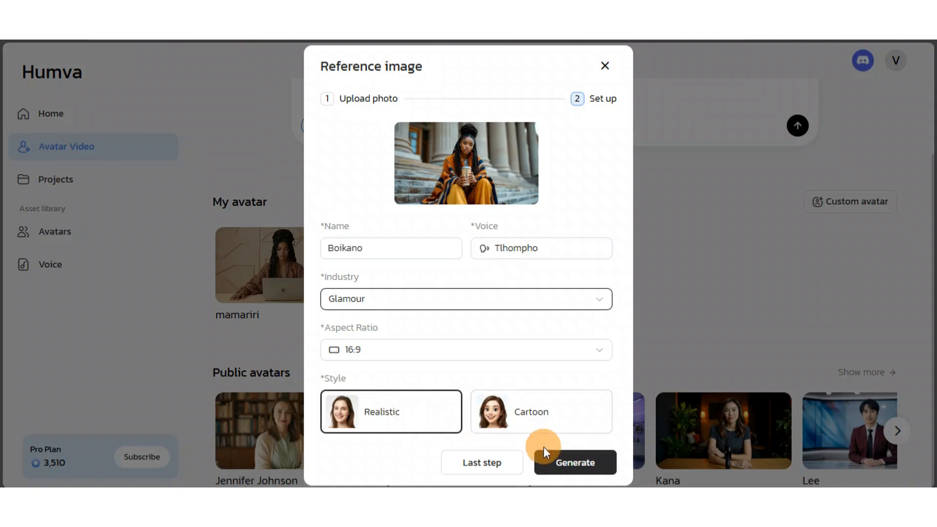
click(574, 463)
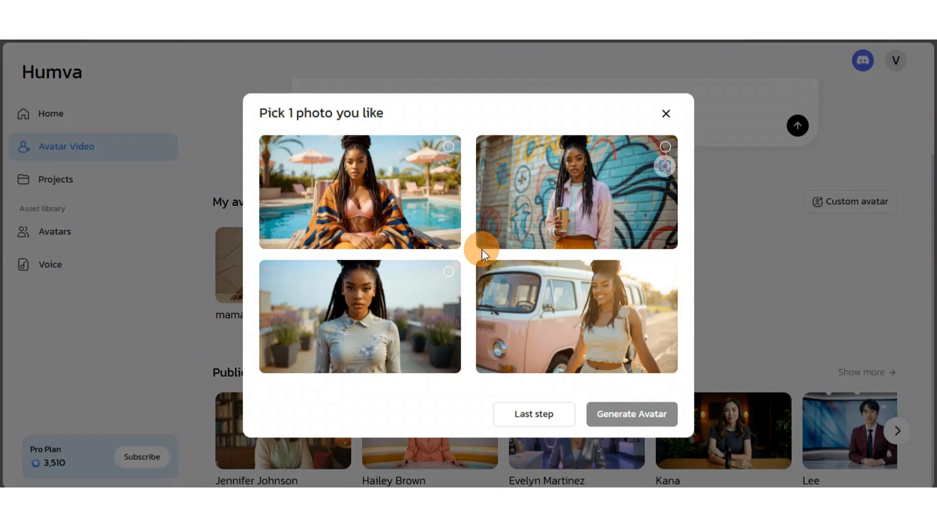
Pick the candidate photo with the graffiti wall and coffee cup, and generate the avatar from it
click(590, 220)
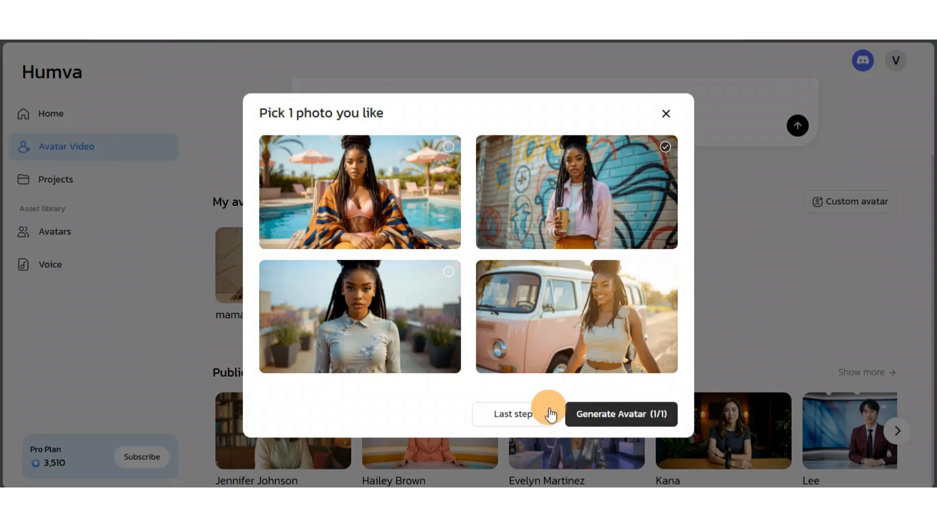
click(584, 416)
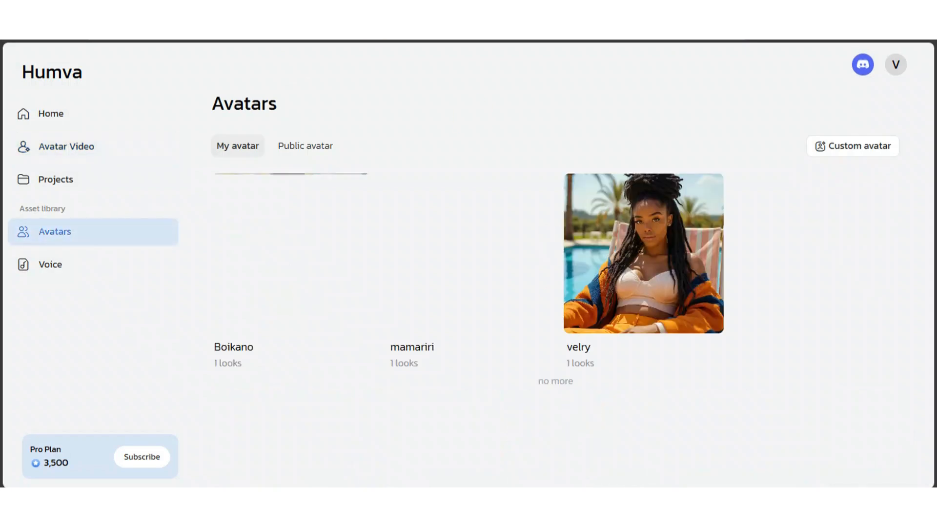
mouse_move(324, 268)
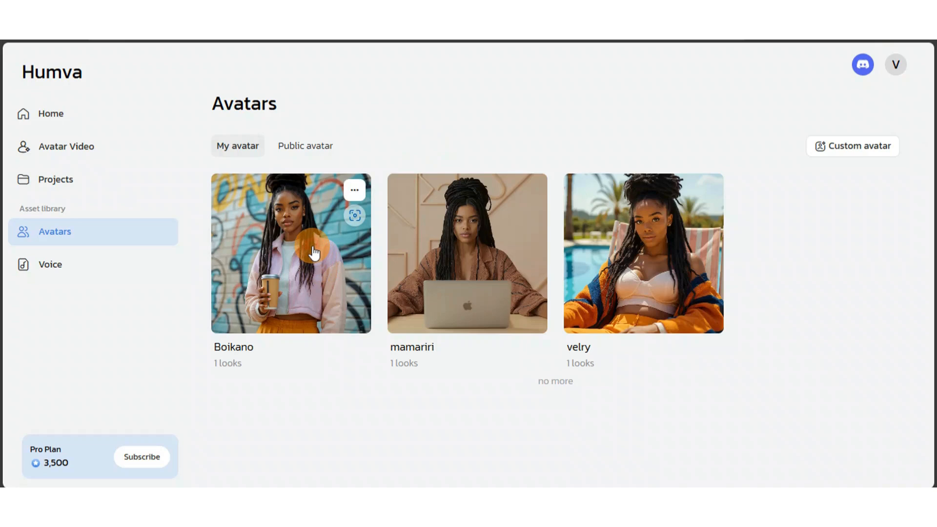
Open the new graffiti-wall avatar's look, play its preview clip and close the preview
click(313, 249)
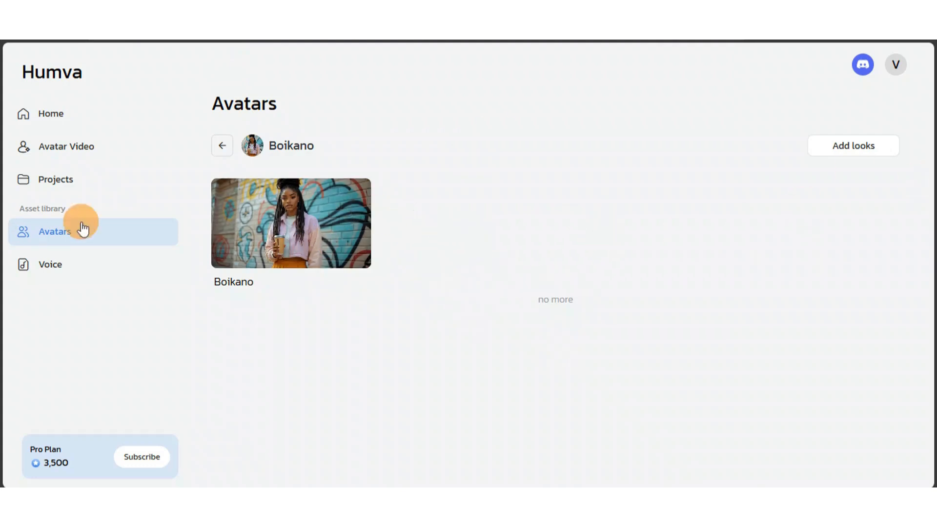
click(282, 229)
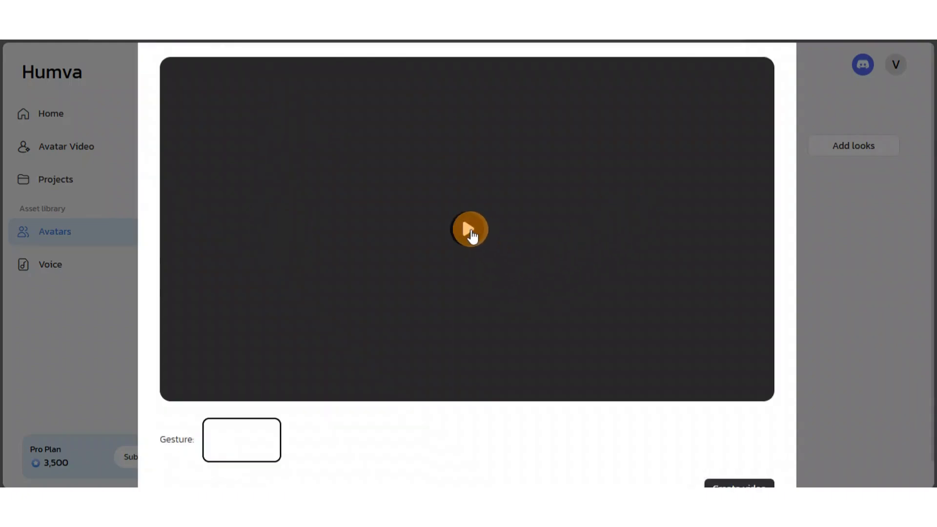
click(471, 229)
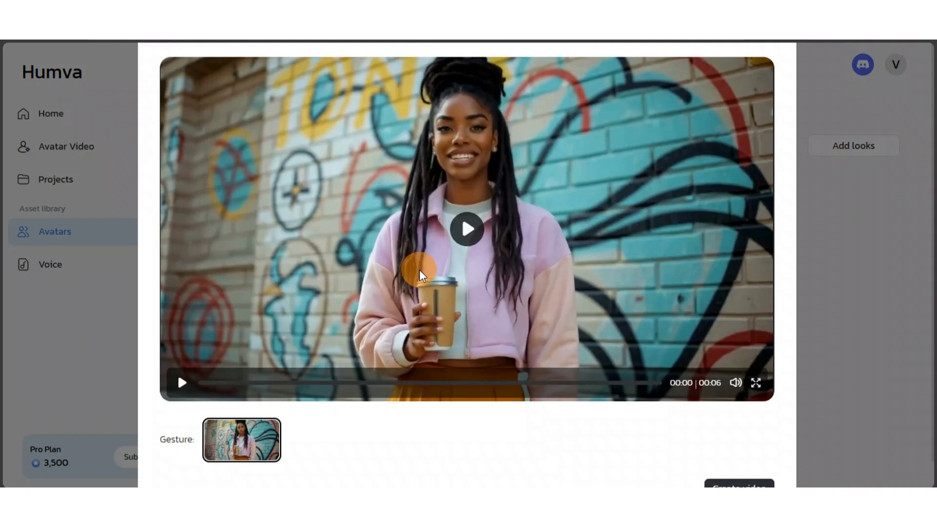
click(838, 250)
Start a video with the graffiti-wall avatar, paste the script beginning "You ever notice how the street has its own rhythm?" and generate it
mouse_move(242, 384)
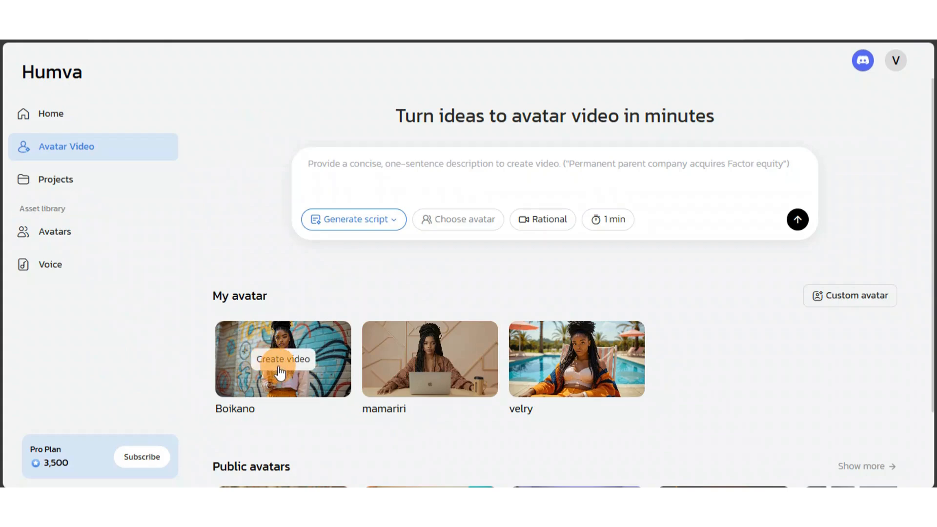
click(244, 355)
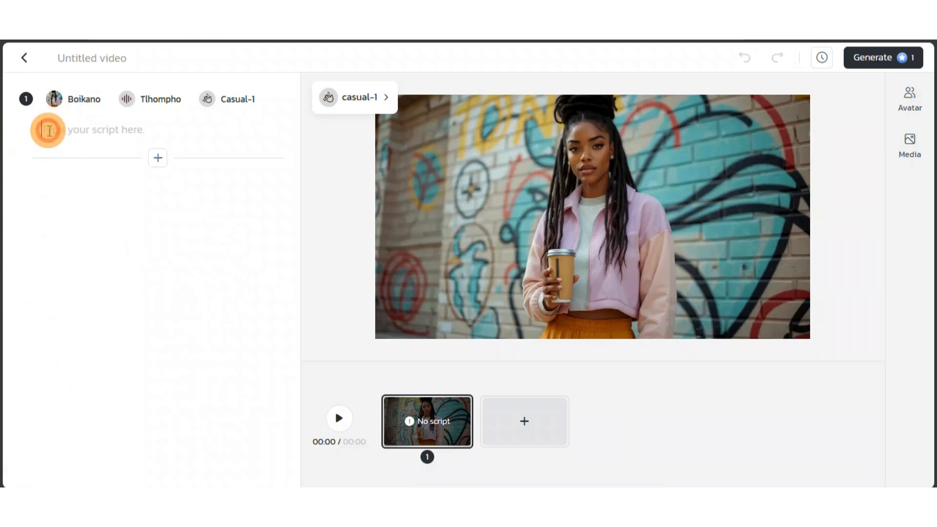
right_click(49, 131)
text("You ever notice how the street has its own rhythm? Cars rushing, people walking fast, birds still finding time to sing… it’s like life reminding us that everyone’s got their own pace. Sometimes, slowing down with a sip of water is the best way to catch the beat.")
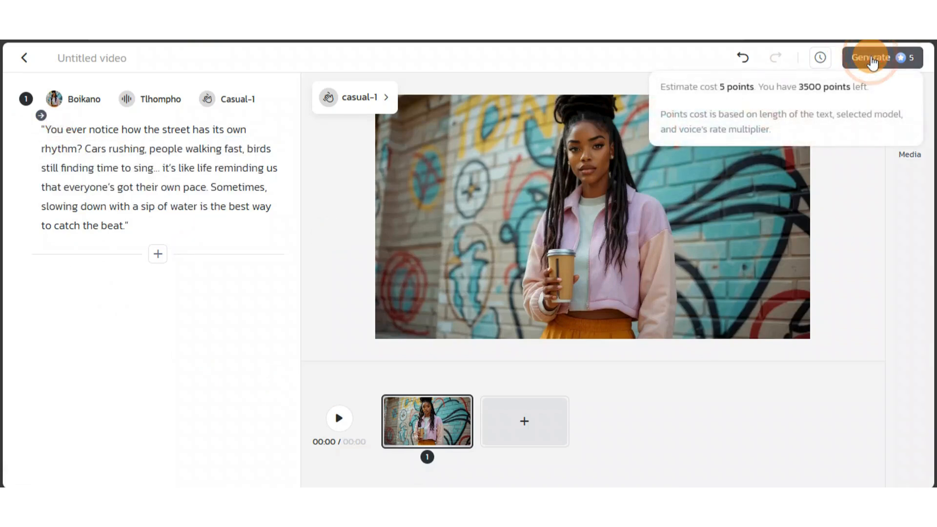
click(871, 59)
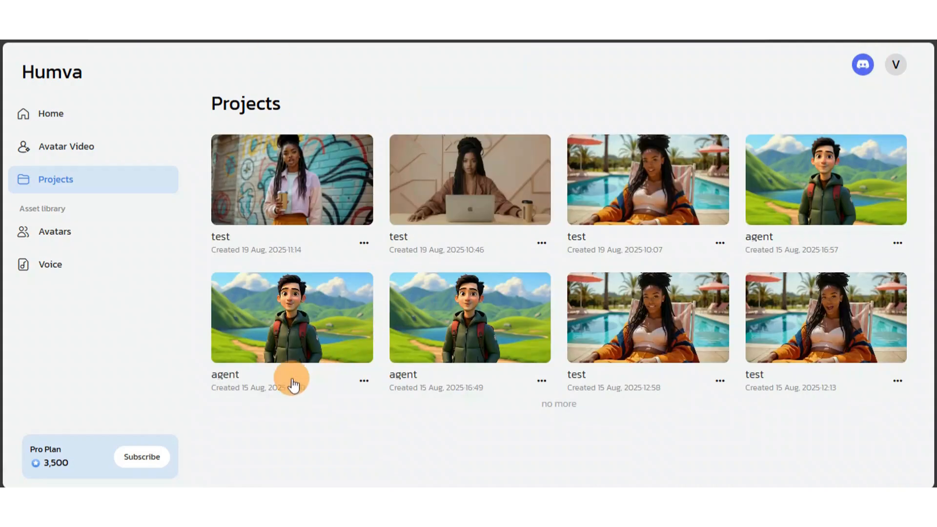
Play back the newest test project featuring the graffiti-wall avatar and download the video
click(282, 182)
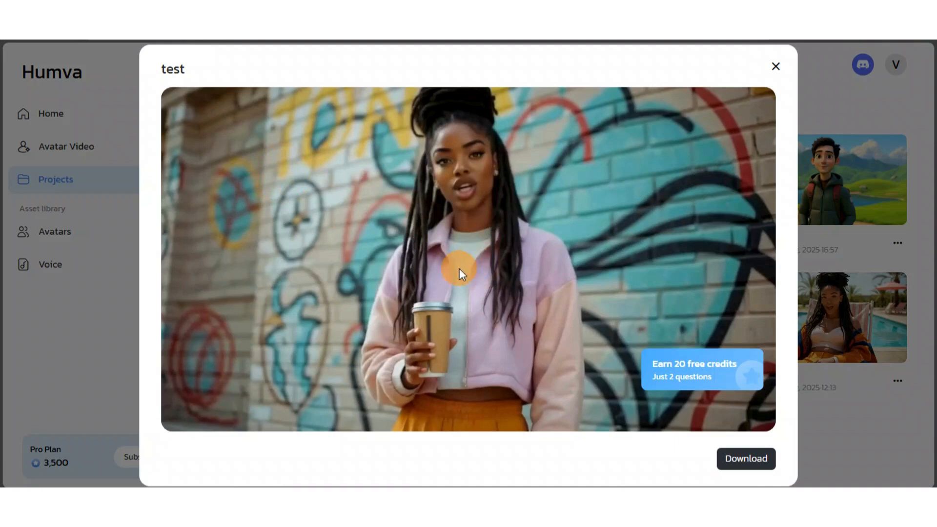
click(499, 312)
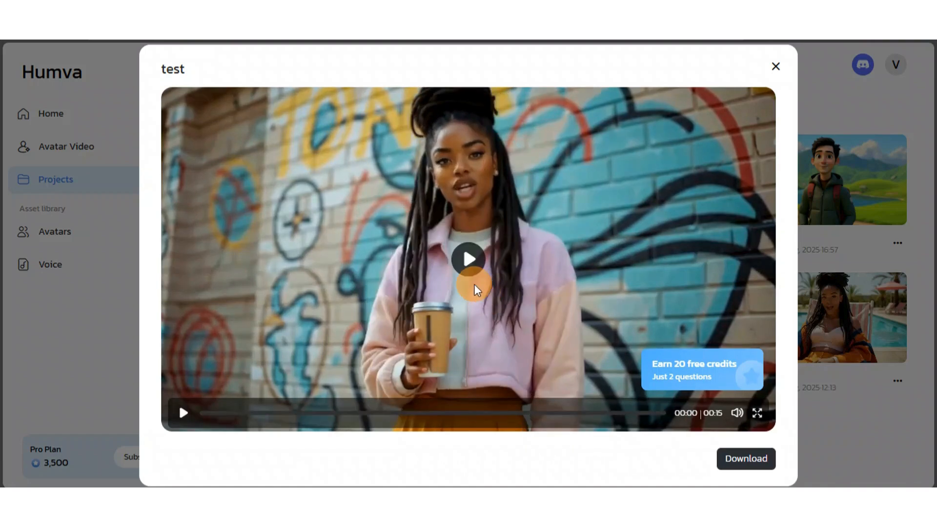
click(474, 284)
click(474, 284)
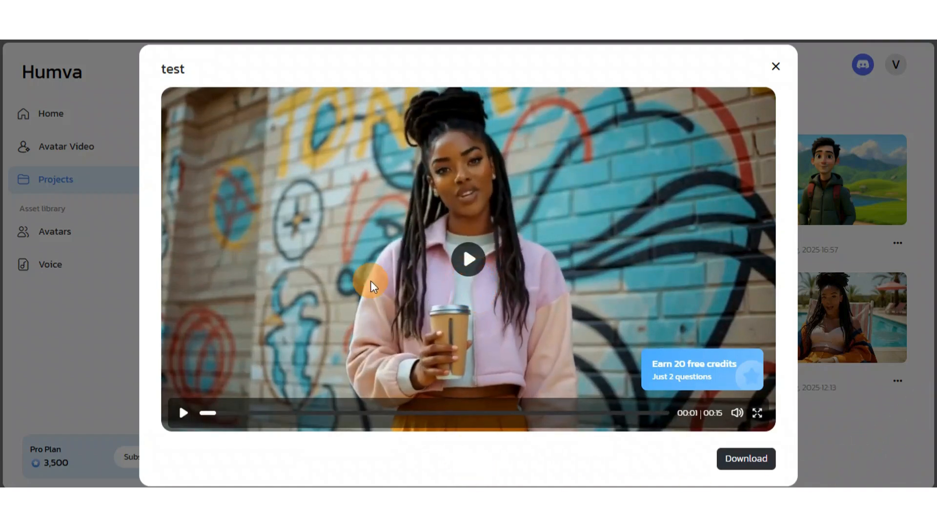
click(770, 463)
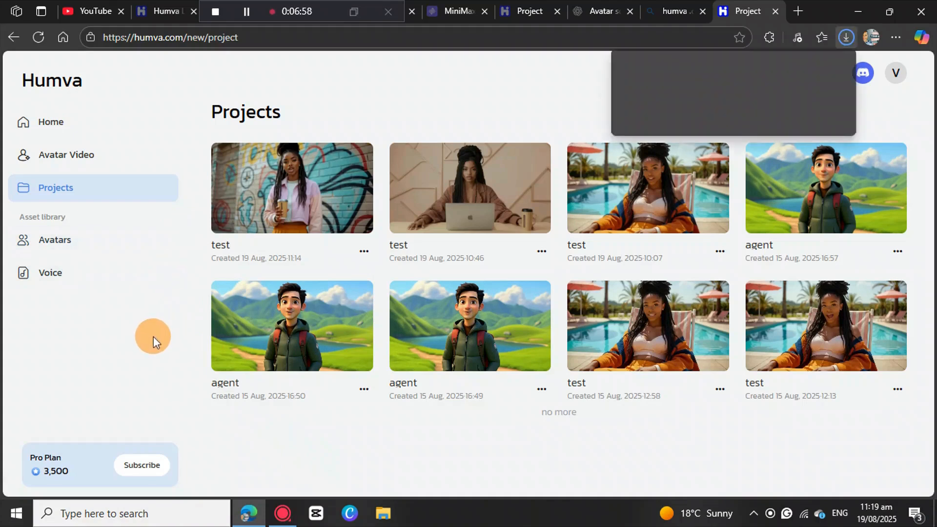
click(497, 112)
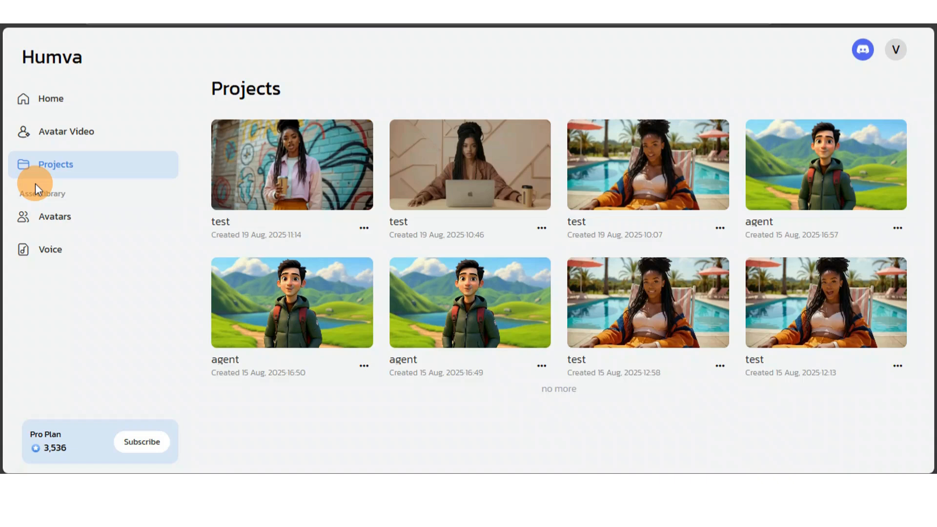
Browse the showcase videos on the Home page and play the King Arthur example, skipping ahead to about 00:48
click(58, 100)
scroll(323, 196, down, 3)
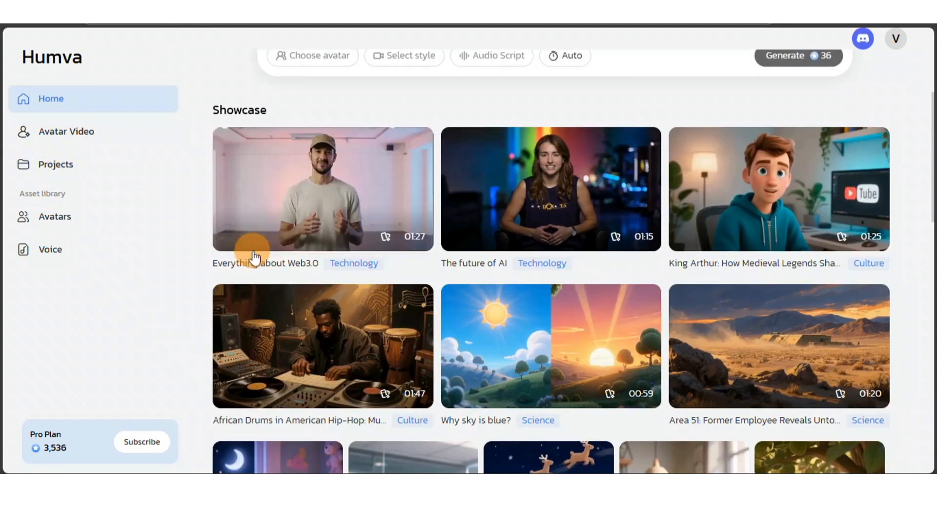
scroll(505, 225, down, 4)
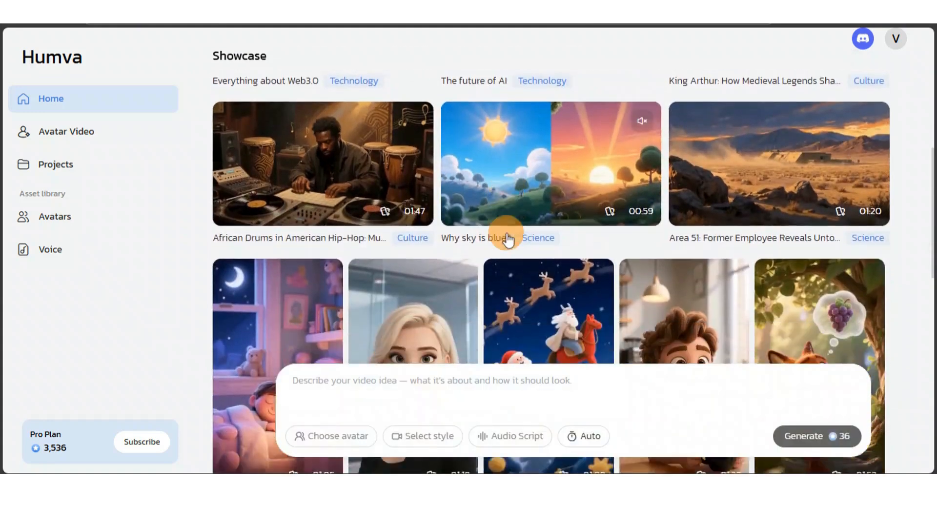
scroll(507, 239, down, 10)
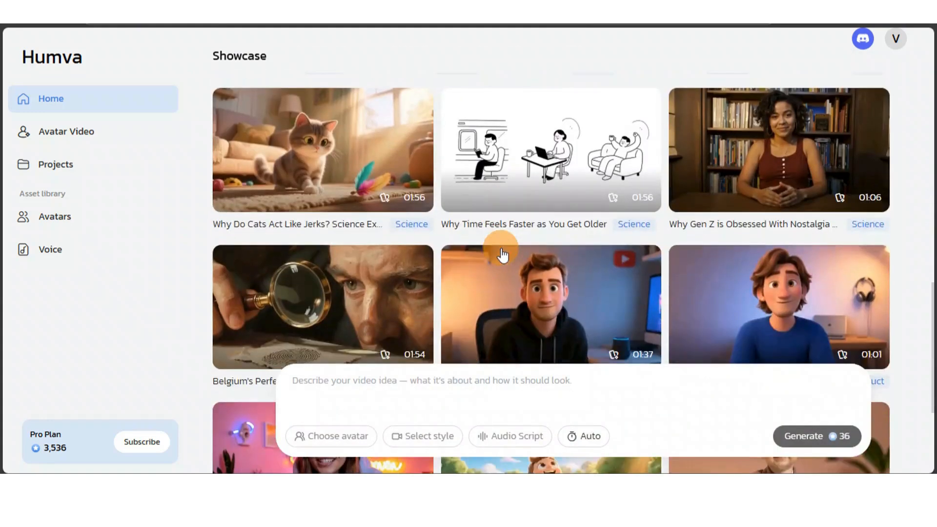
scroll(502, 253, down, 4)
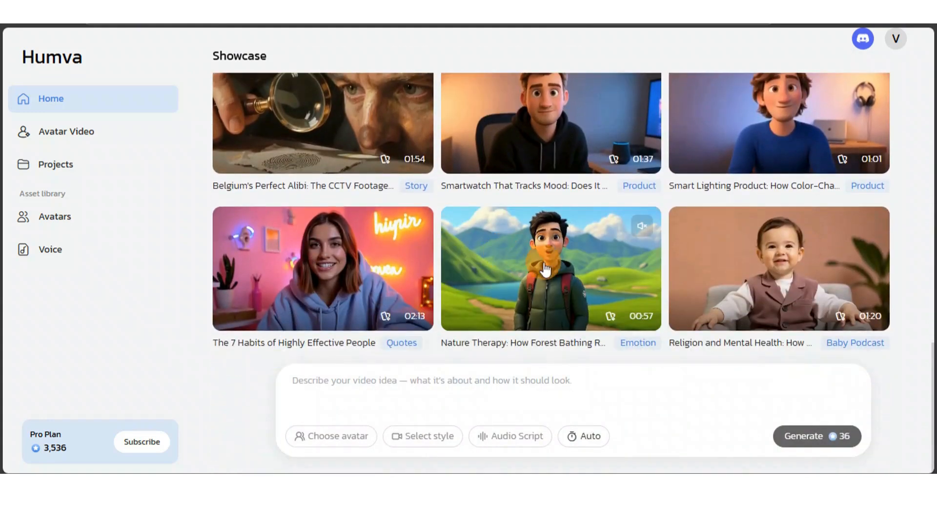
scroll(608, 281, up, 4)
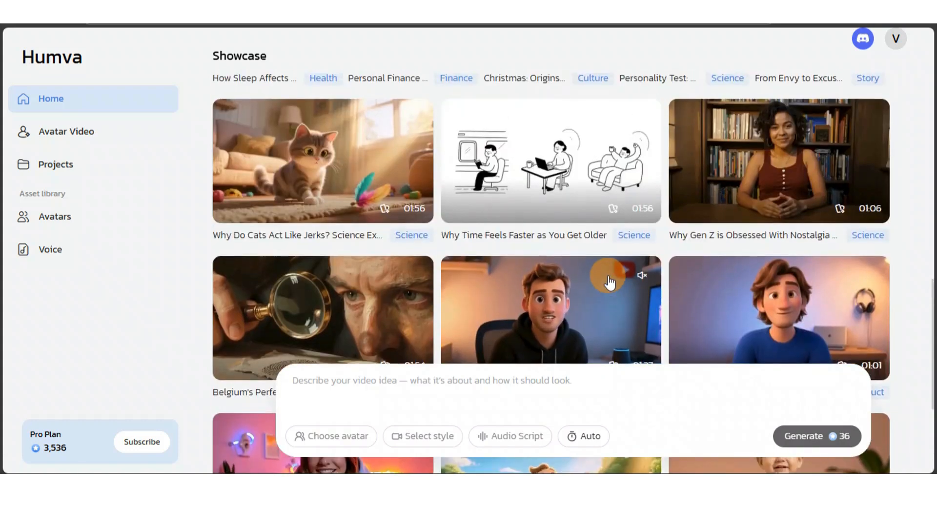
scroll(607, 281, up, 7)
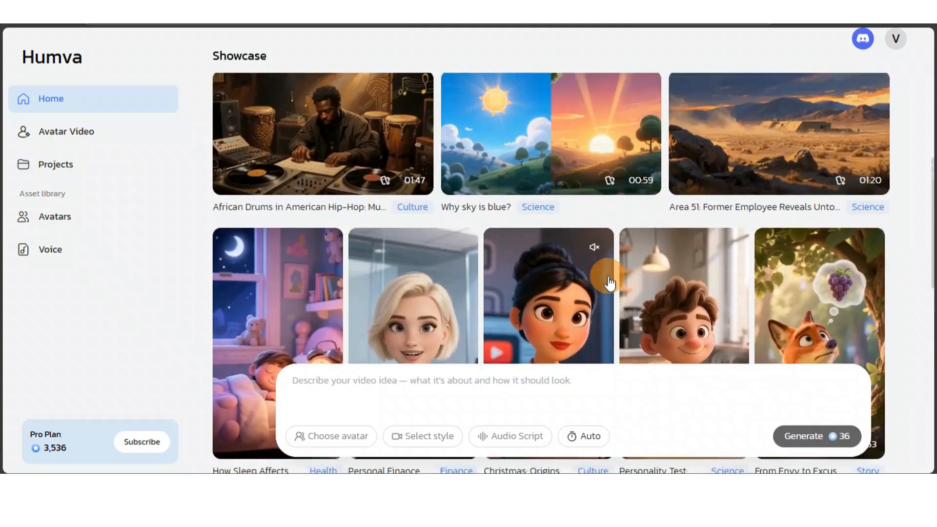
scroll(608, 280, up, 4)
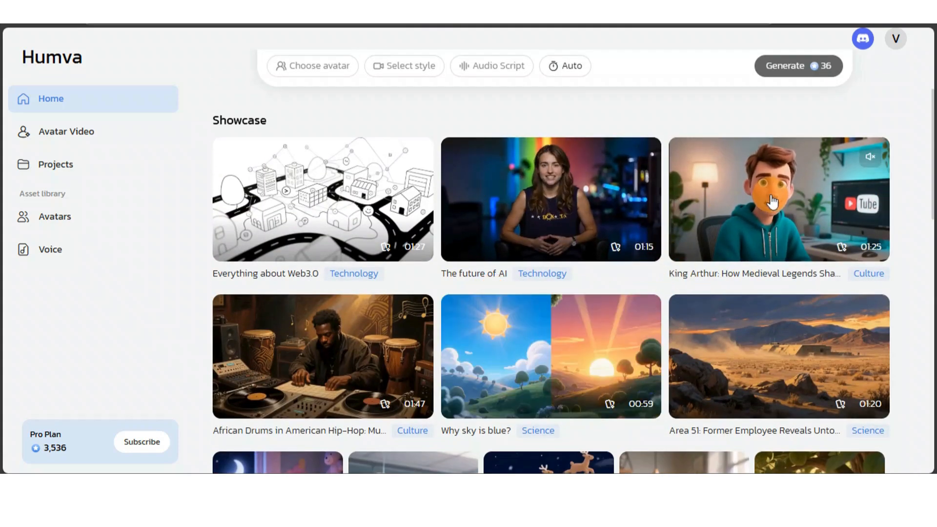
click(771, 198)
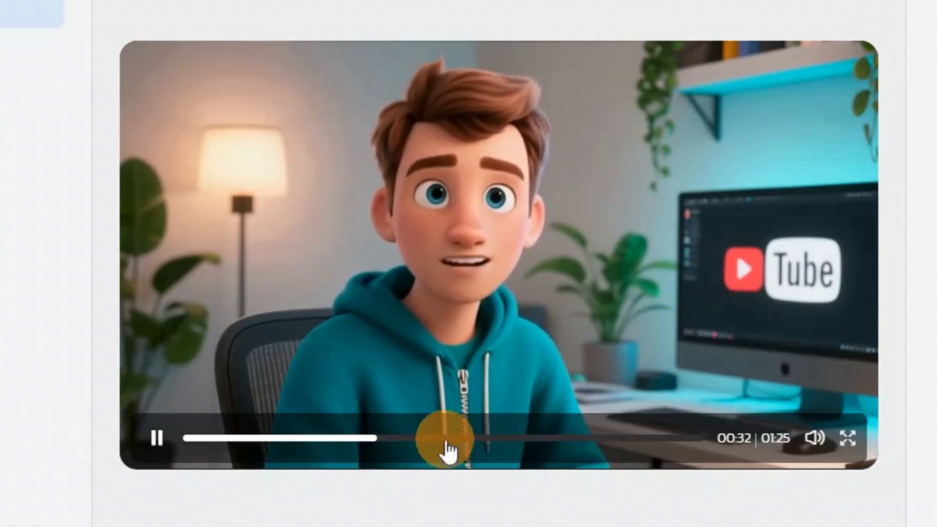
click(472, 440)
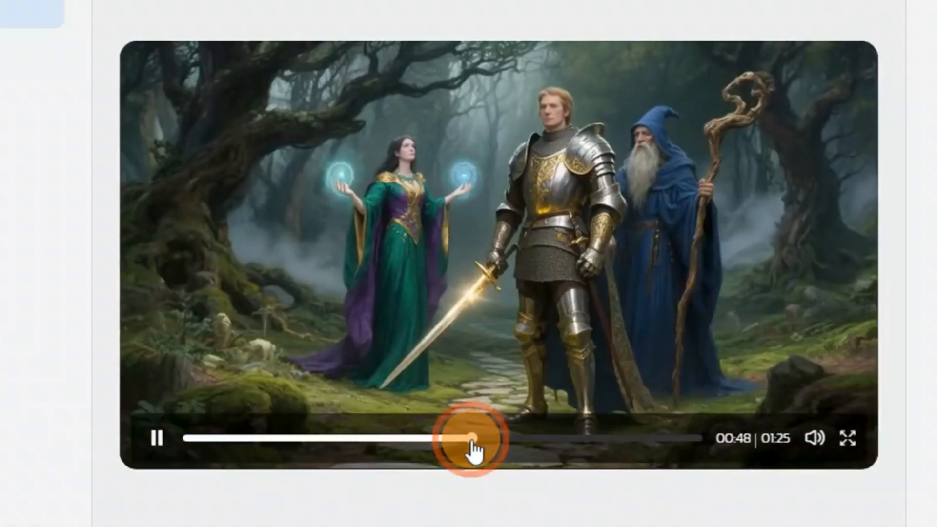
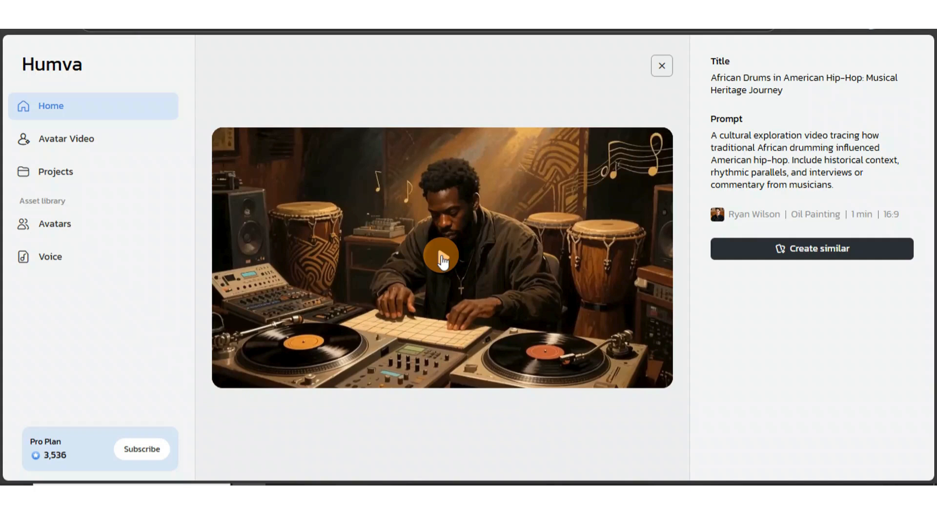
Play the African Drums in American Hip-Hop showcase video, view it in full screen, and pause it back in the normal view
click(441, 256)
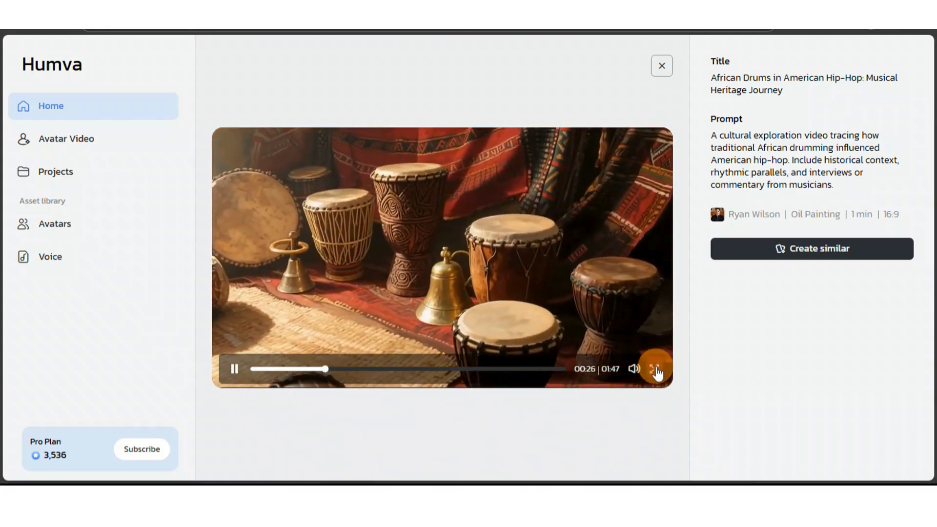
click(655, 369)
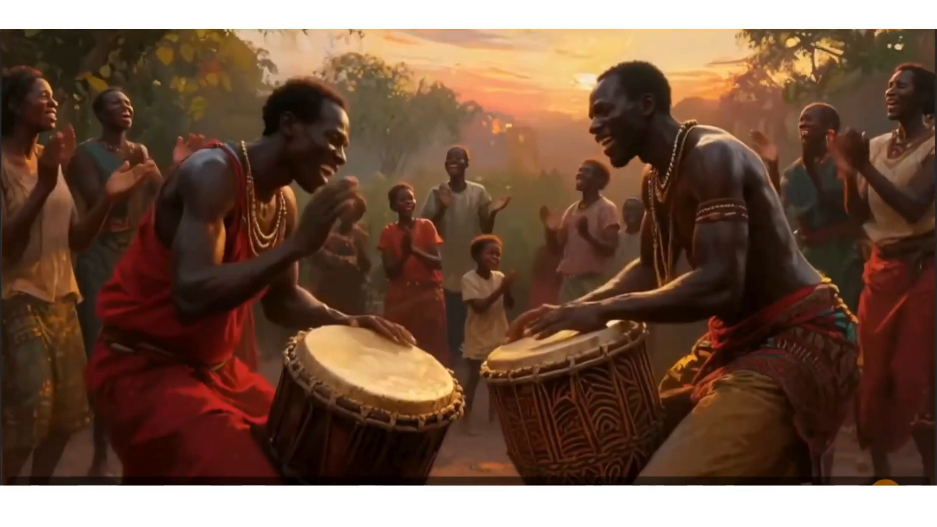
key(Escape)
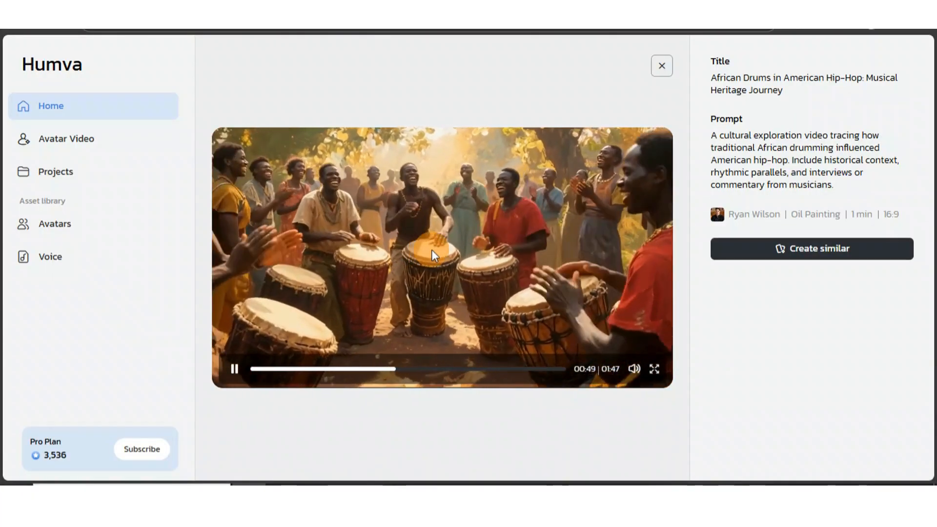
click(432, 249)
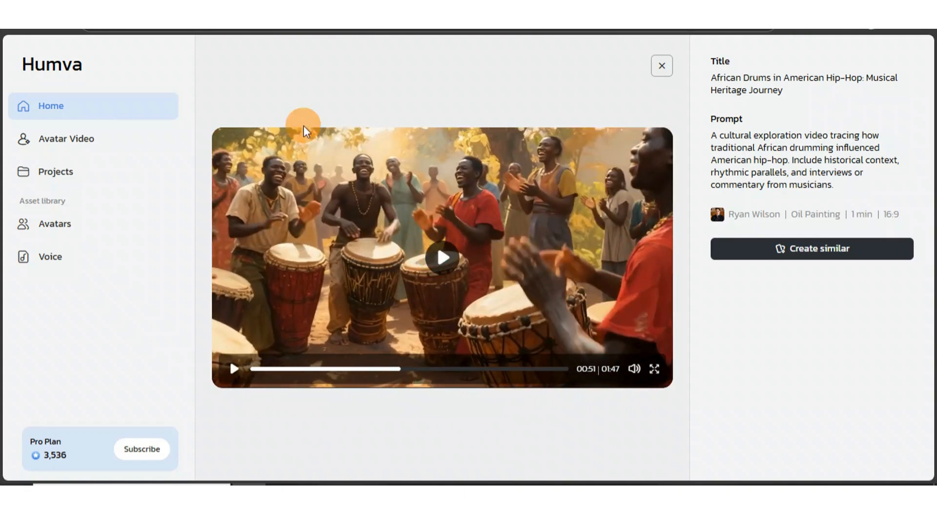
click(83, 142)
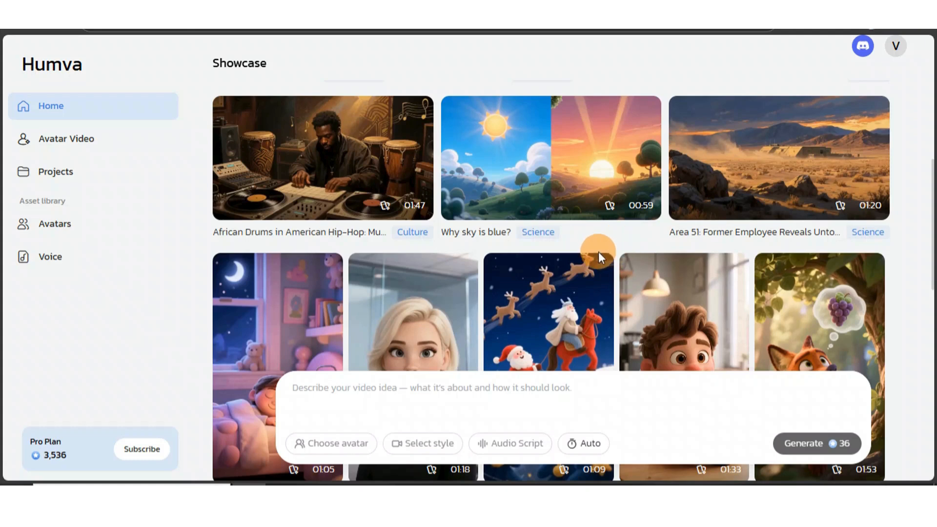
Open the Baby Podcast showcase example "Religion and Mental Health: How Faith Communities Support Wellbeing" and copy its full prompt
scroll(569, 252, down, 5)
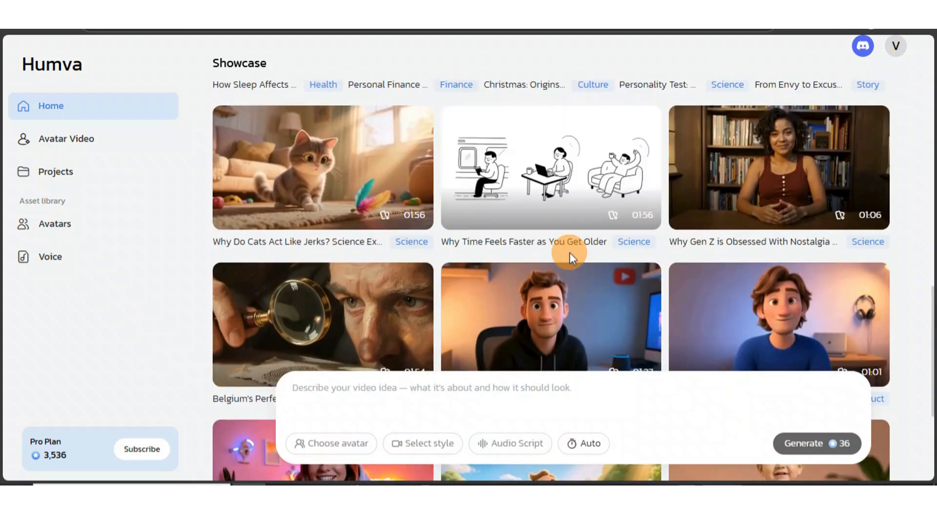
scroll(570, 252, down, 3)
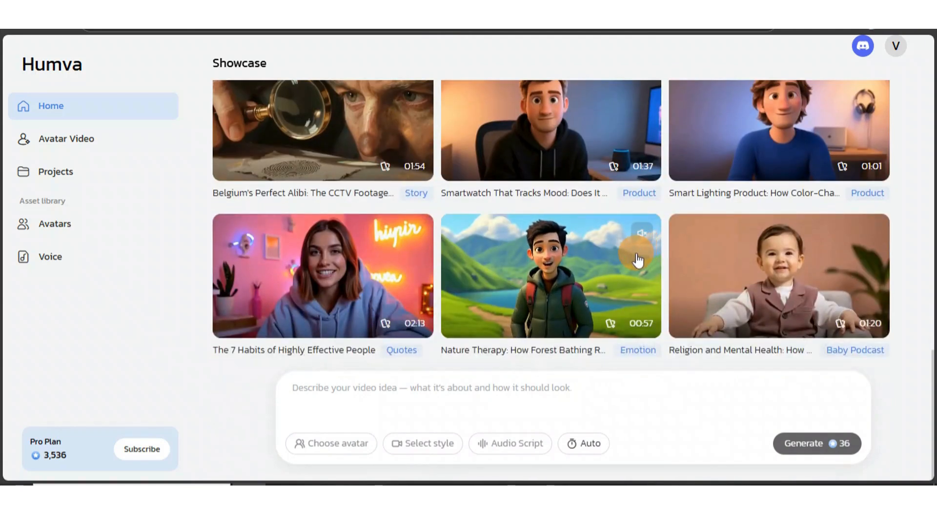
click(737, 269)
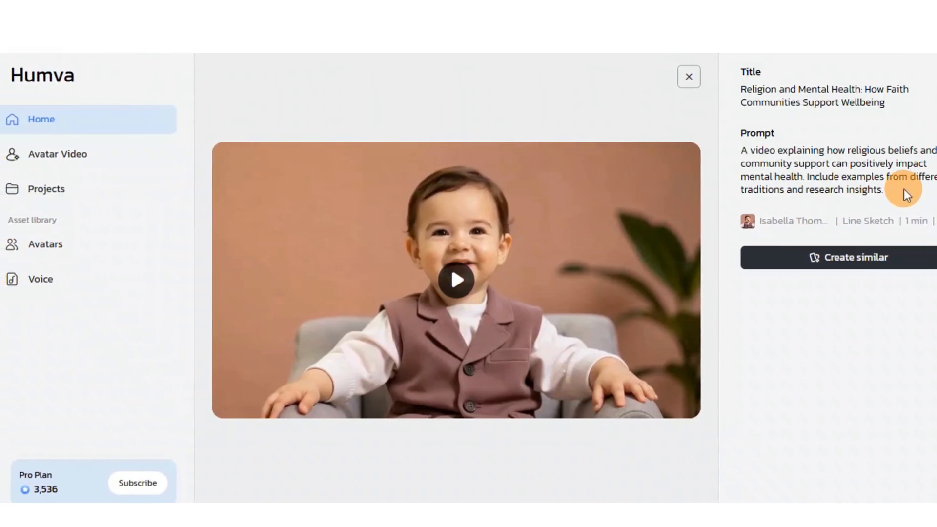
drag(909, 188, 735, 155)
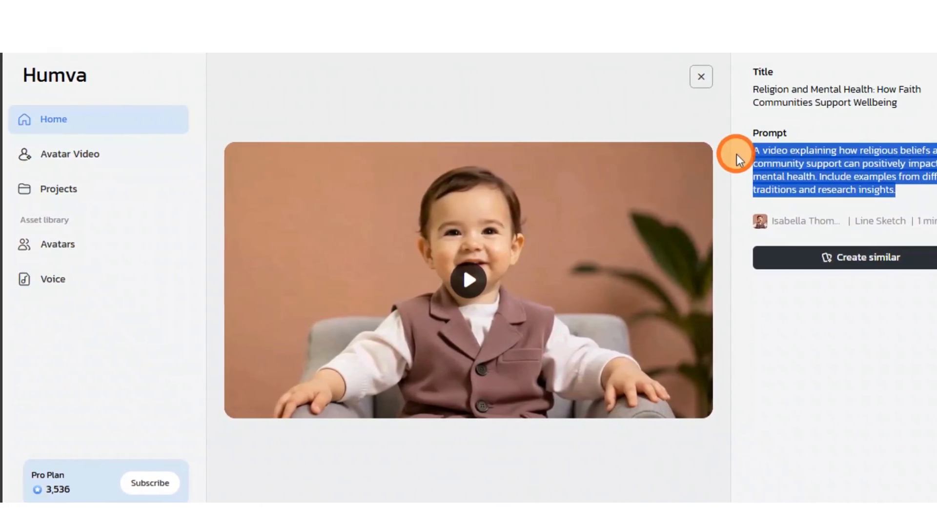
click(762, 125)
Switch to ChatGPT and submit the copied prompt with a request for at least 5 different topics with similar outcomes, using it as reference
click(615, 53)
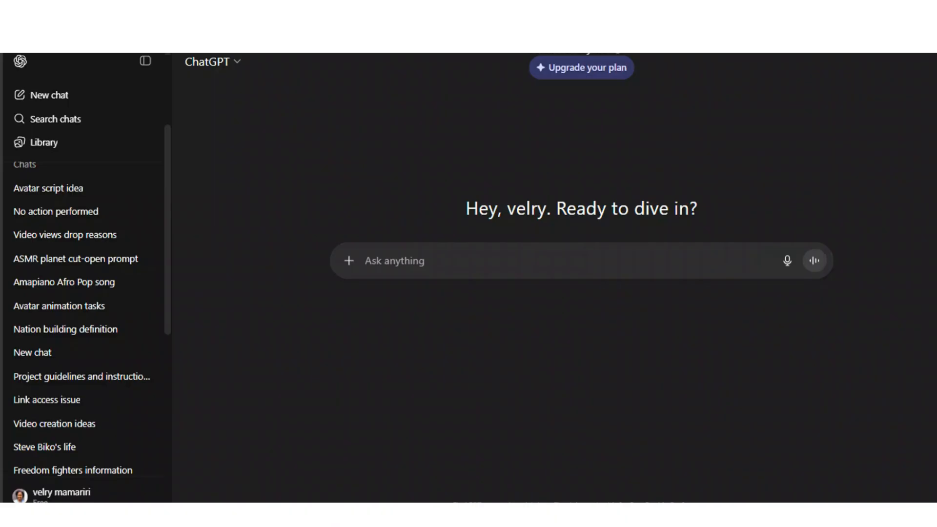
key(ctrl+v)
text(plea)
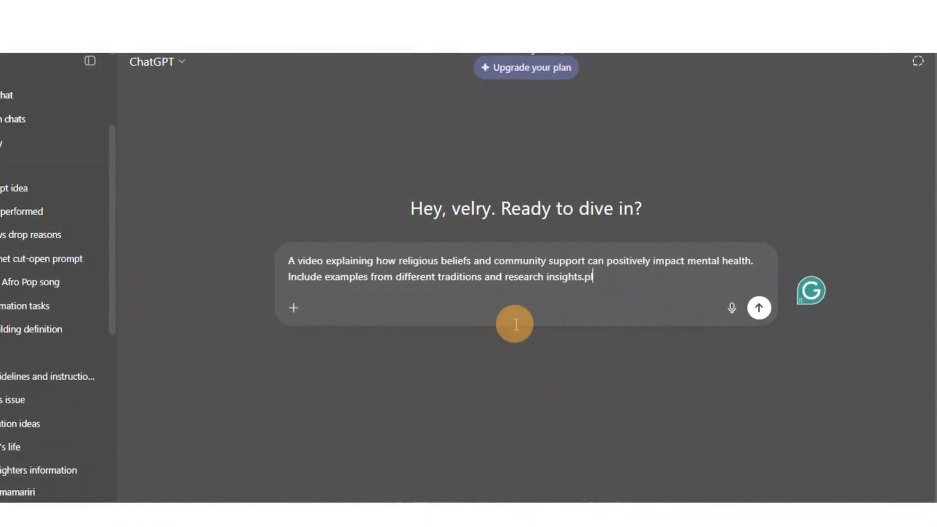
text(se create )
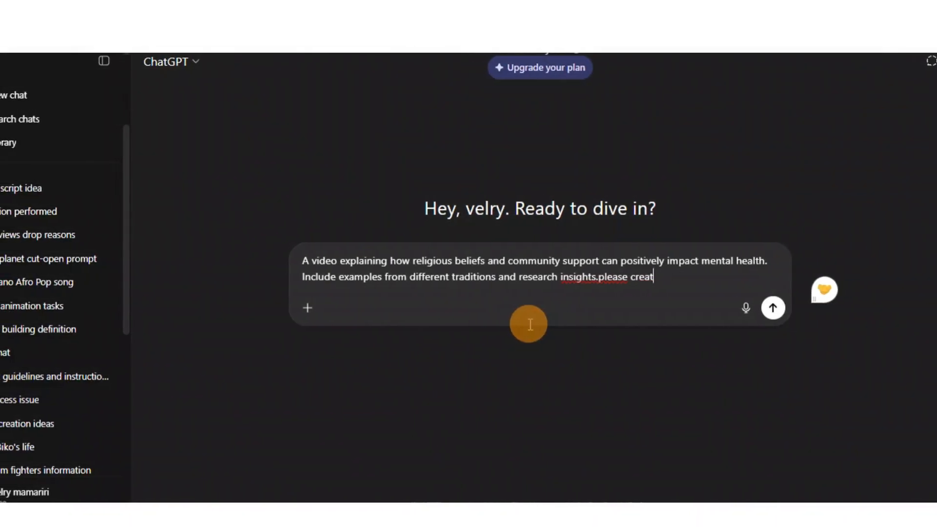
text(a diffe)
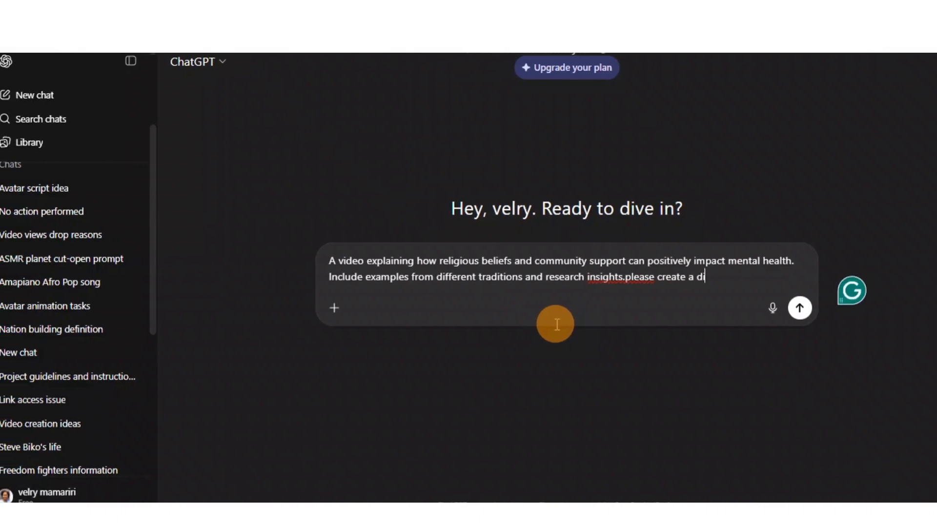
text(rent topic with s)
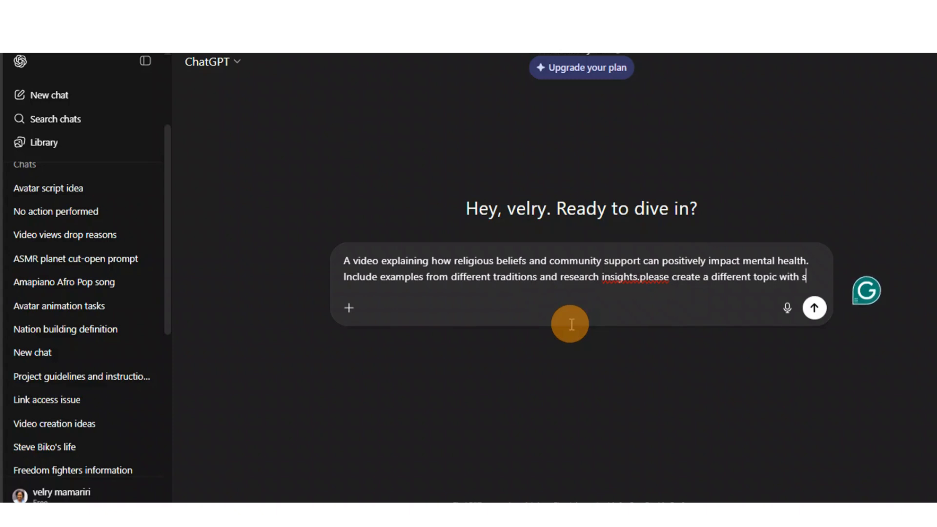
text(mi)
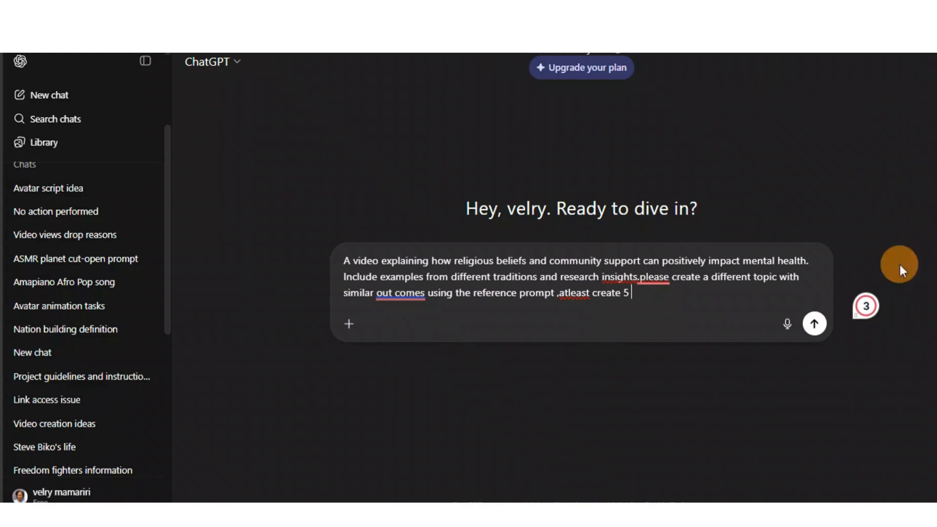
click(812, 325)
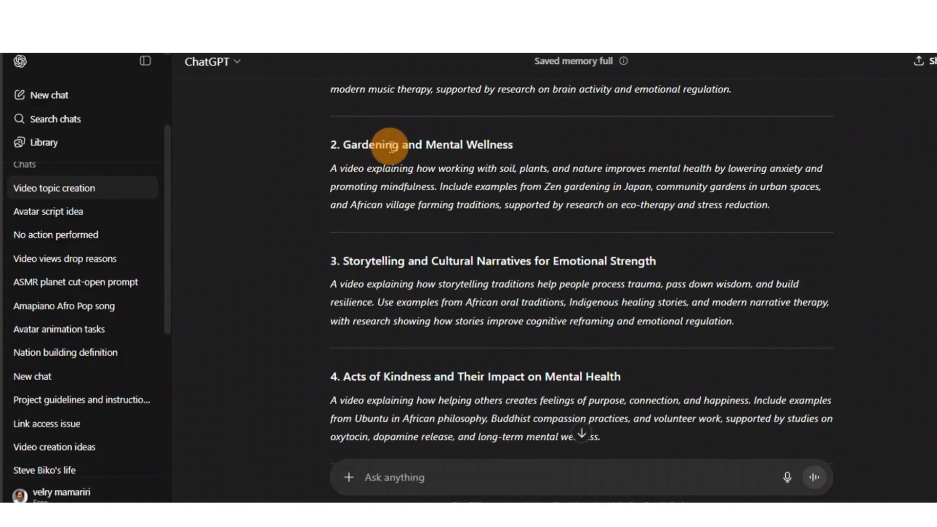
Review the suggested video topics and copy topic 1, "The Role of Music in Healing the Mind", including its heading and full description
scroll(488, 161, up, 2)
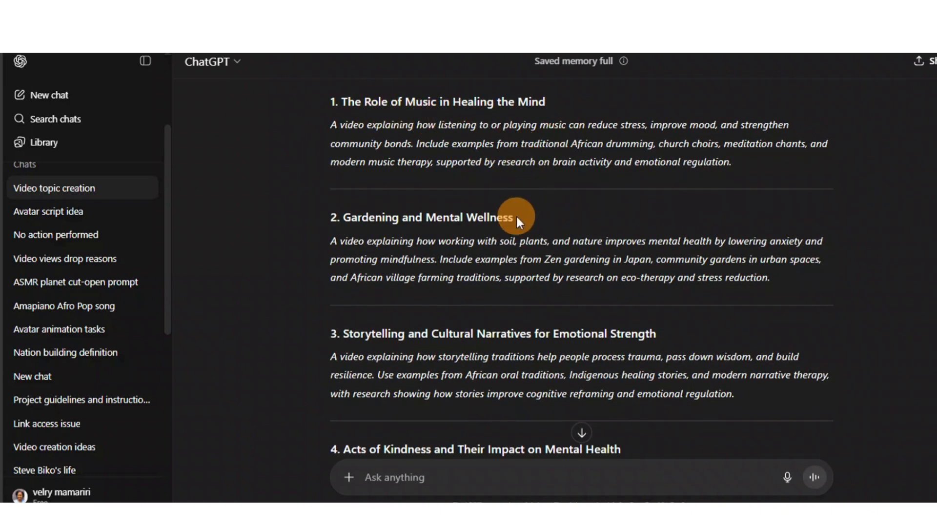
scroll(519, 221, down, 2)
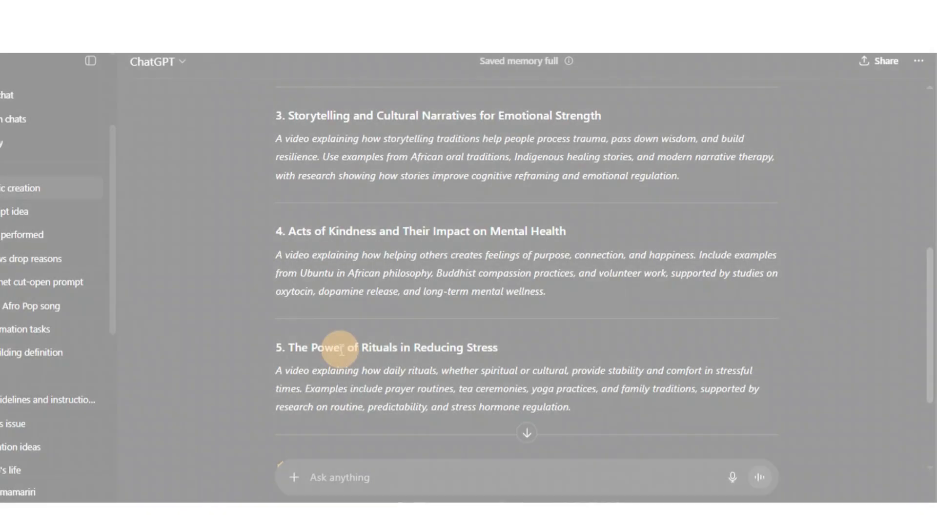
scroll(426, 195, up, 3)
scroll(437, 214, up, 5)
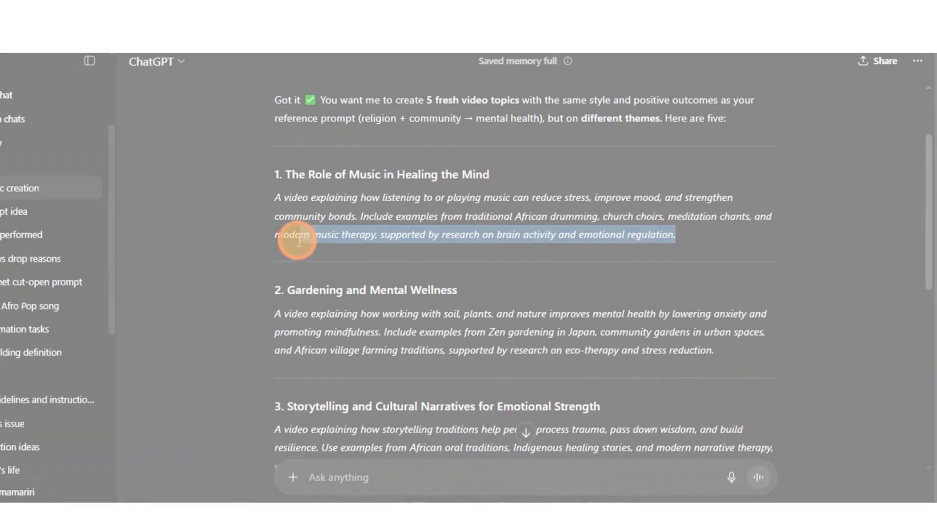
drag(286, 235, 271, 206)
click(294, 157)
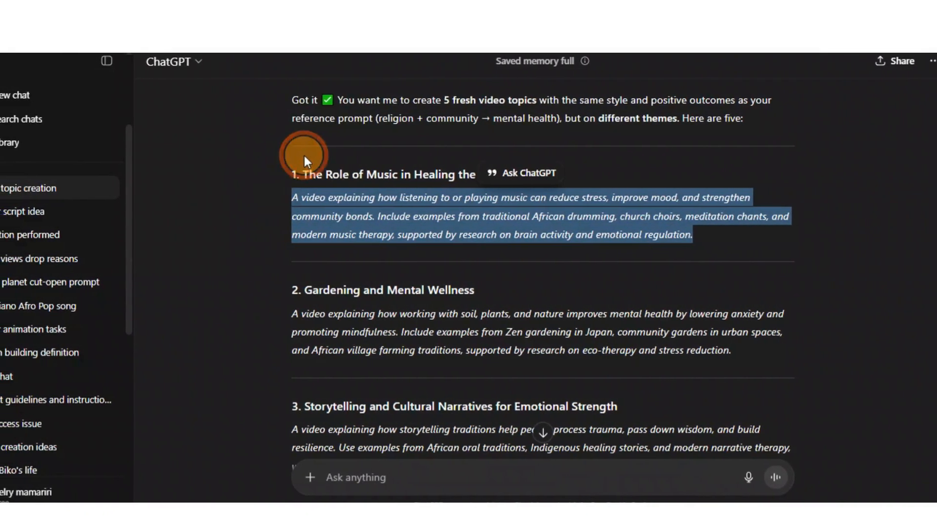
click(212, 179)
drag(708, 236, 262, 151)
click(312, 124)
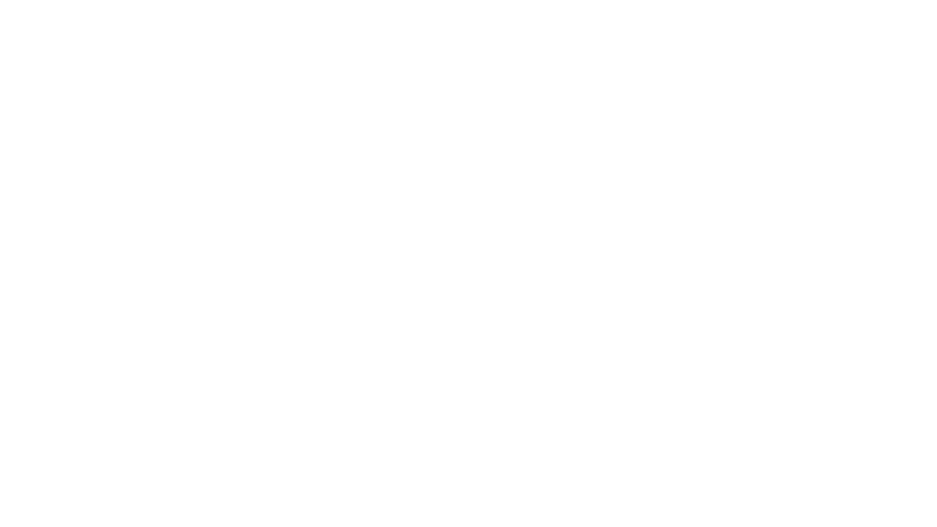
Switch to Humva, create a similar video from the baby podcast example, and replace its prompt with the copied music-healing topic
click(873, 260)
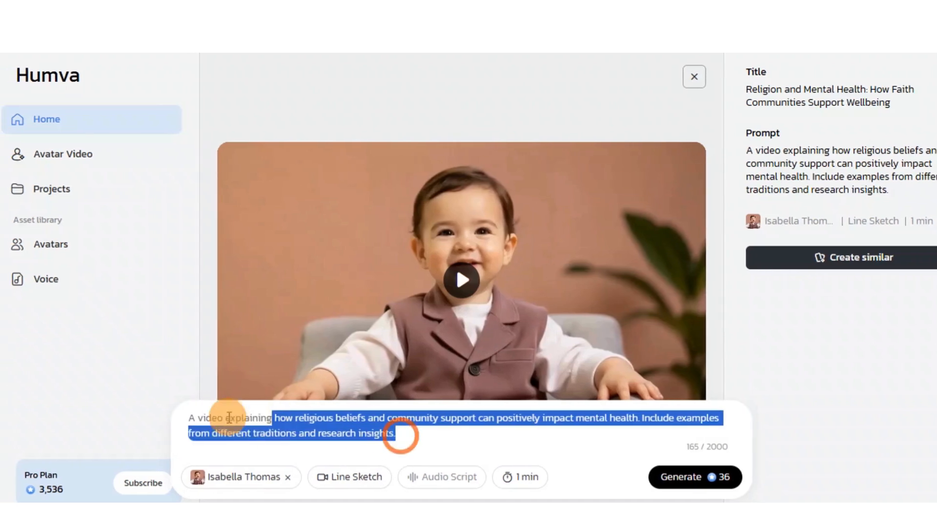
key(BackSpace)
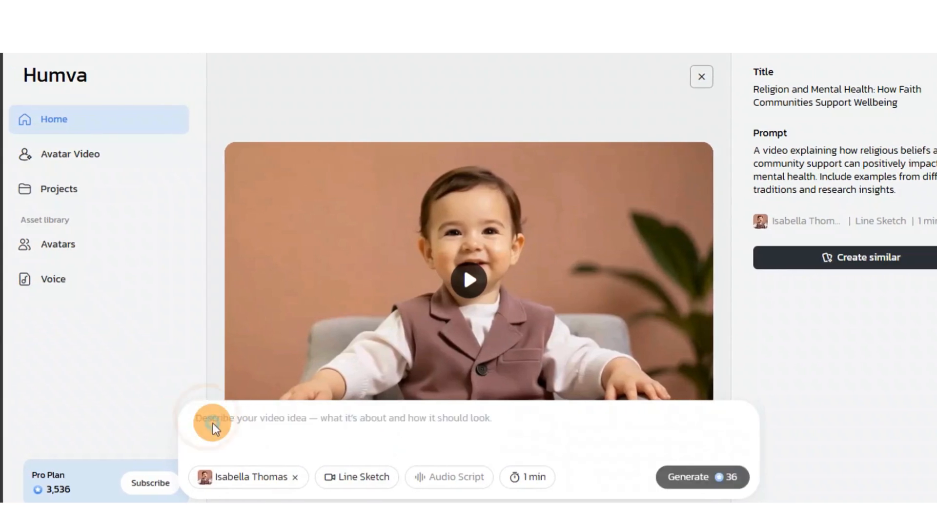
right_click(214, 423)
click(244, 280)
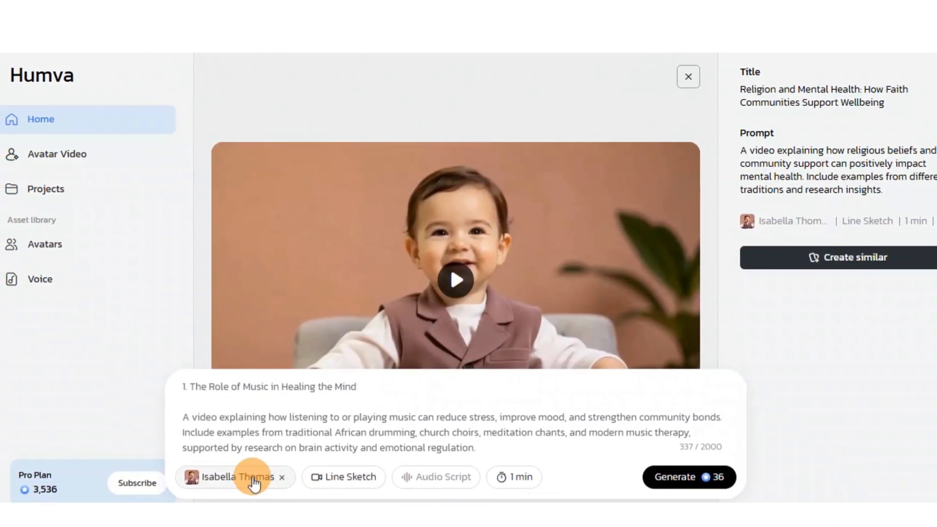
Replace the baby avatar with the 16:9 cartoon girl avatar with long pink-red braids and a blue room background
click(259, 481)
scroll(313, 307, down, 5)
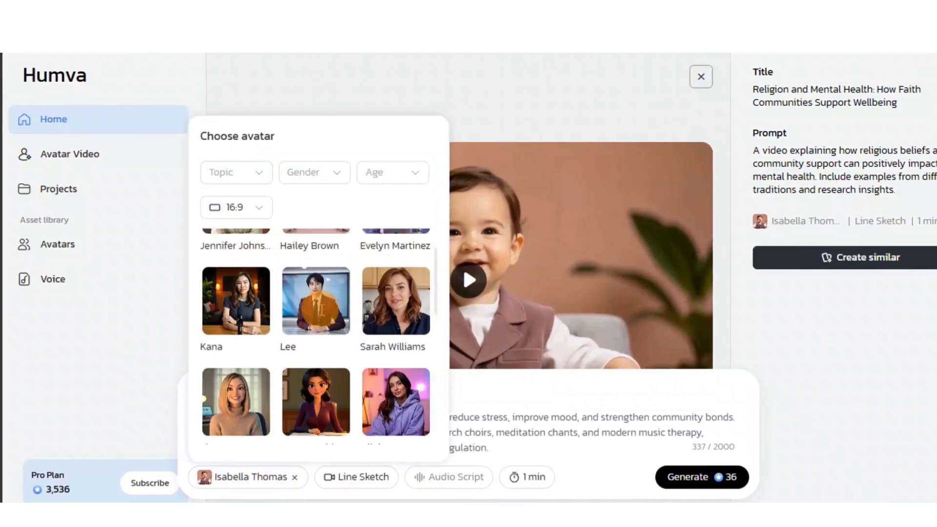
scroll(322, 313, down, 5)
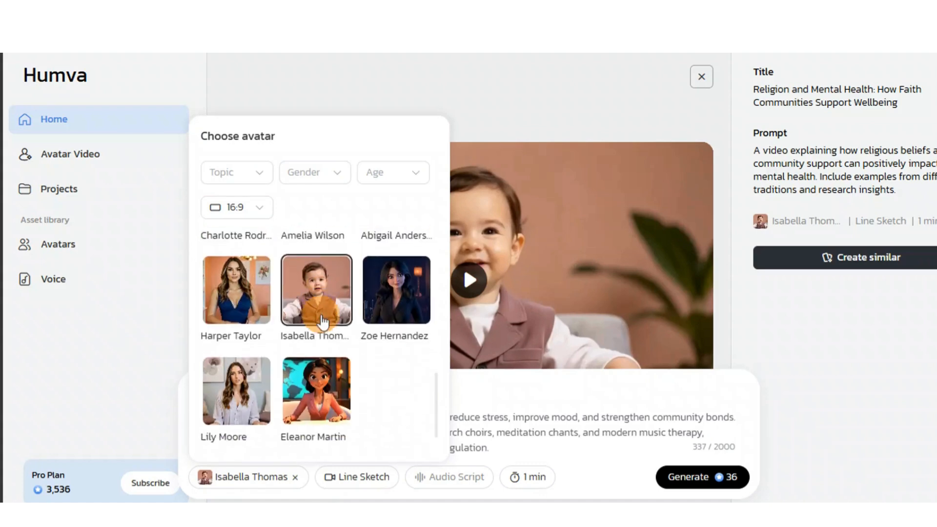
scroll(337, 332, down, 1)
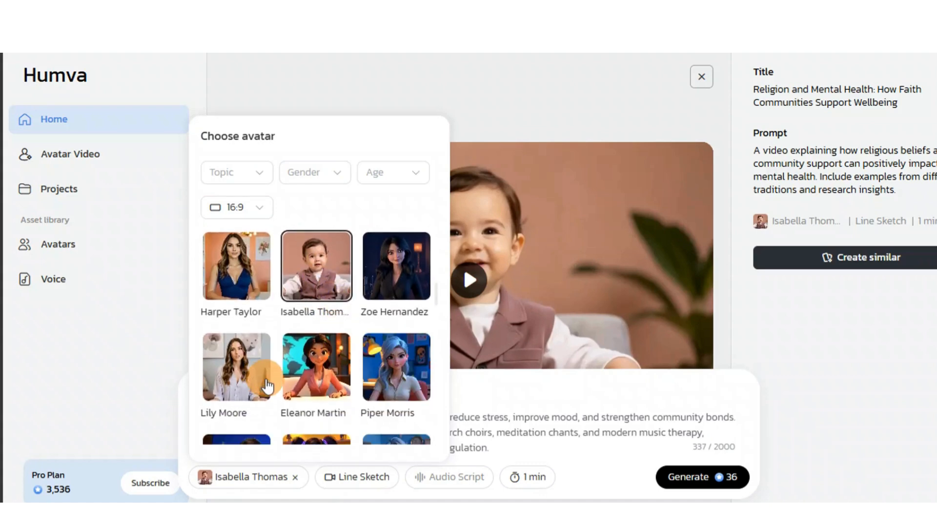
scroll(298, 376, down, 5)
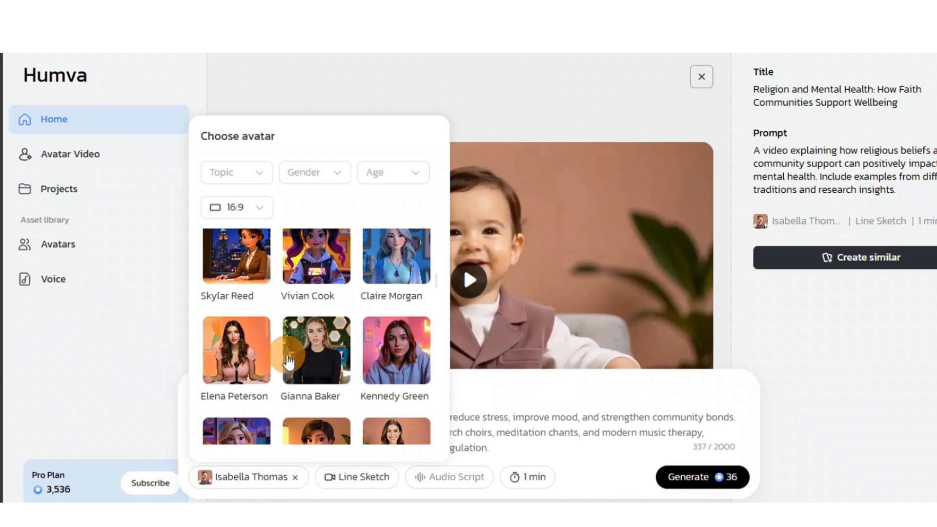
scroll(289, 363, down, 3)
scroll(290, 363, down, 3)
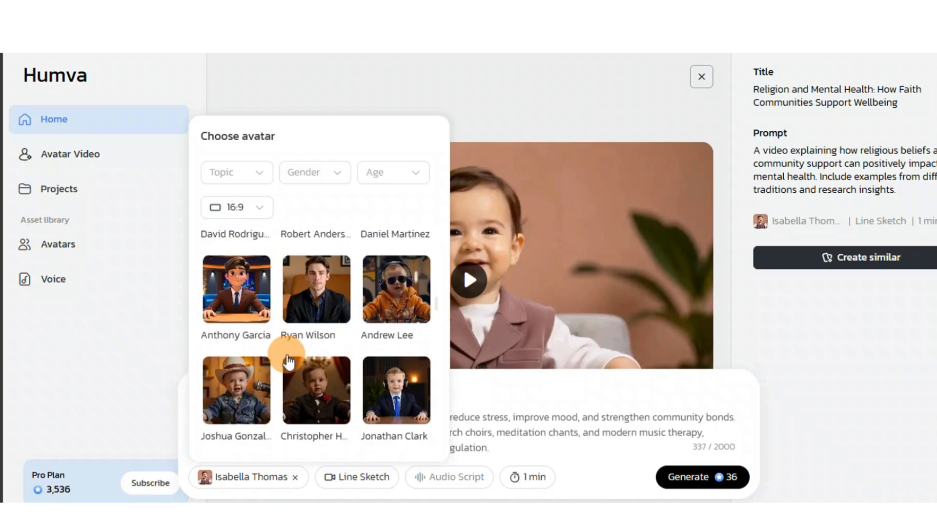
scroll(288, 361, down, 2)
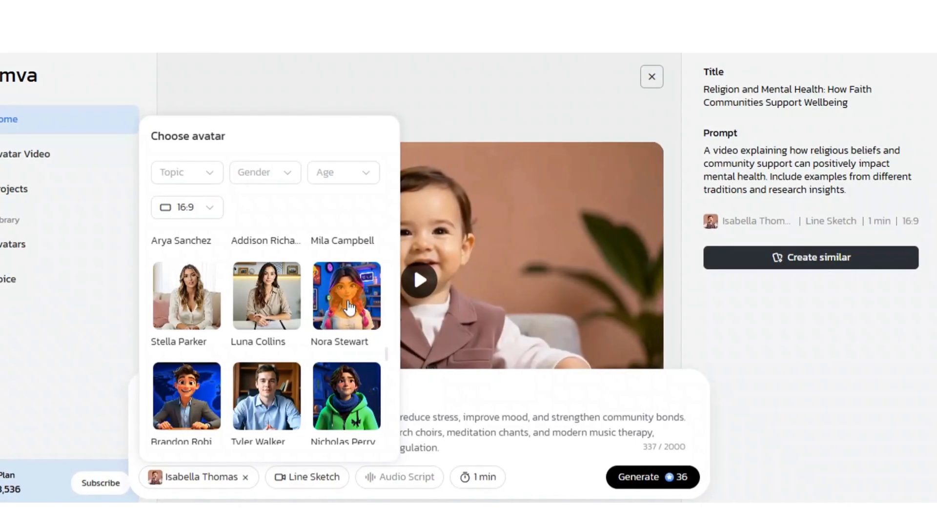
click(343, 308)
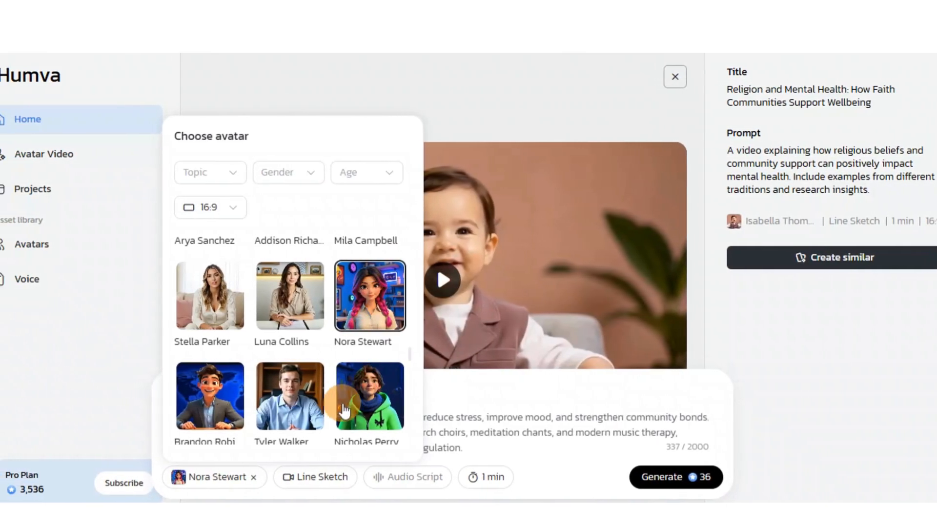